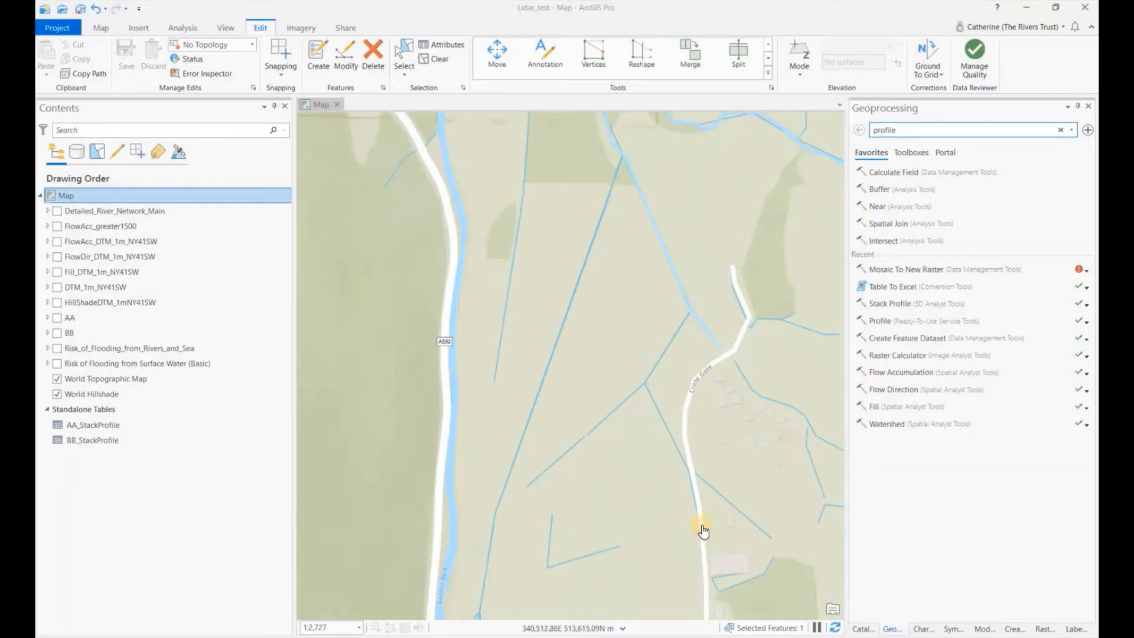
# Add the orthophoto tiles P00077353 and P00077352 from the Ortho-RGBN-20CM-2016-NY41sw folder to the map and zoom to the imagery
pyautogui.click(867, 627)
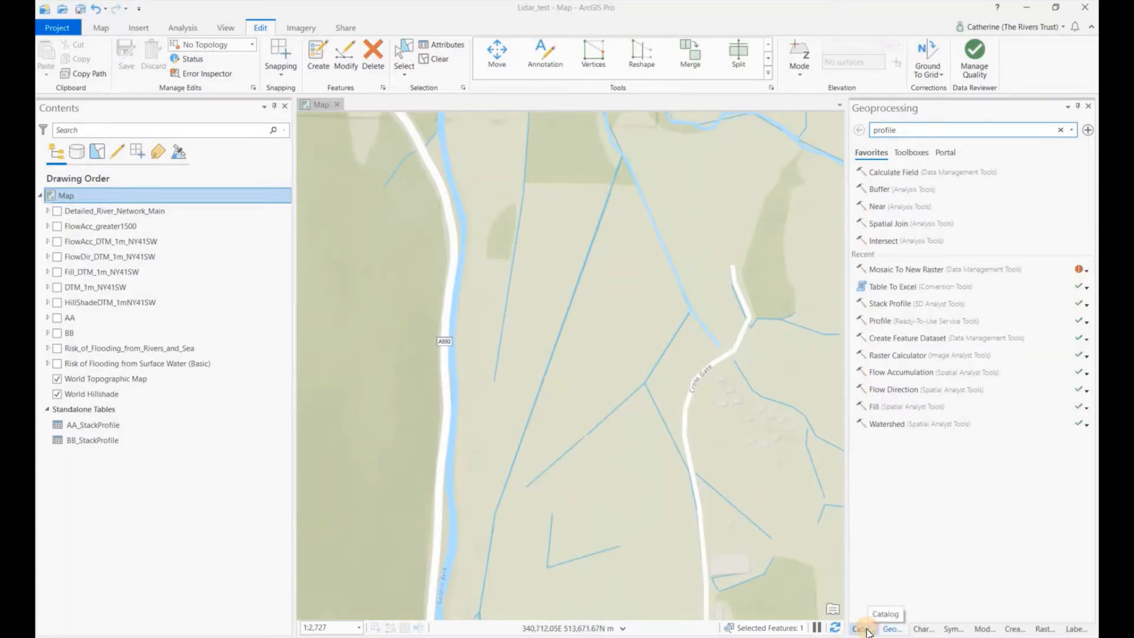
pyautogui.click(1015, 405)
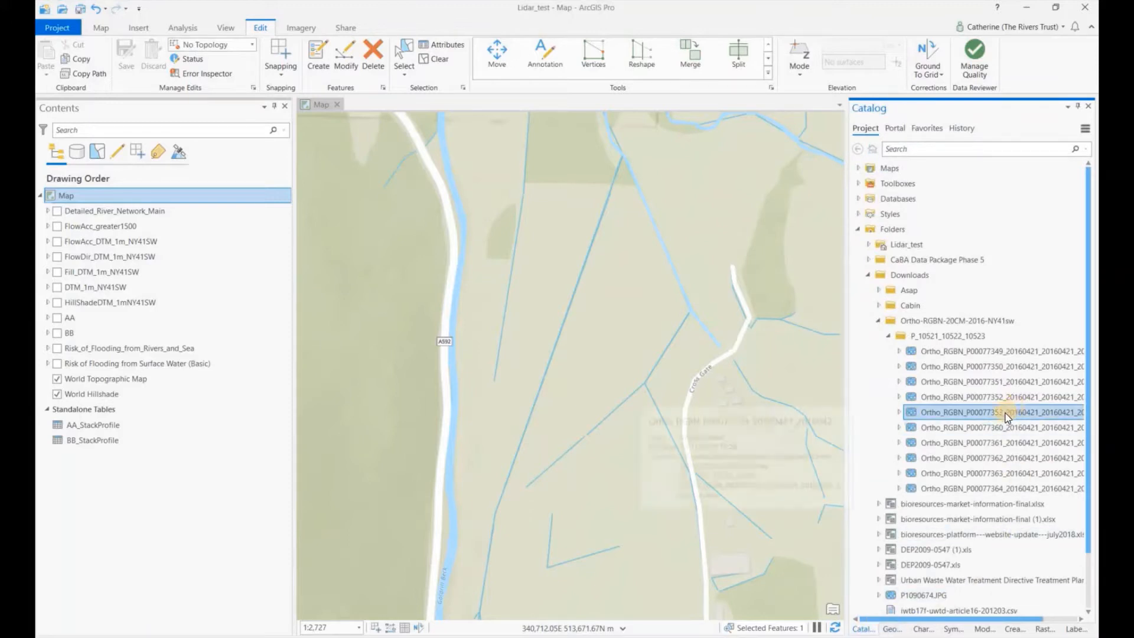
pyautogui.moveTo(1009, 407)
pyautogui.mouseDown()
pyautogui.moveTo(863, 412)
pyautogui.moveTo(504, 280)
pyautogui.mouseUp()
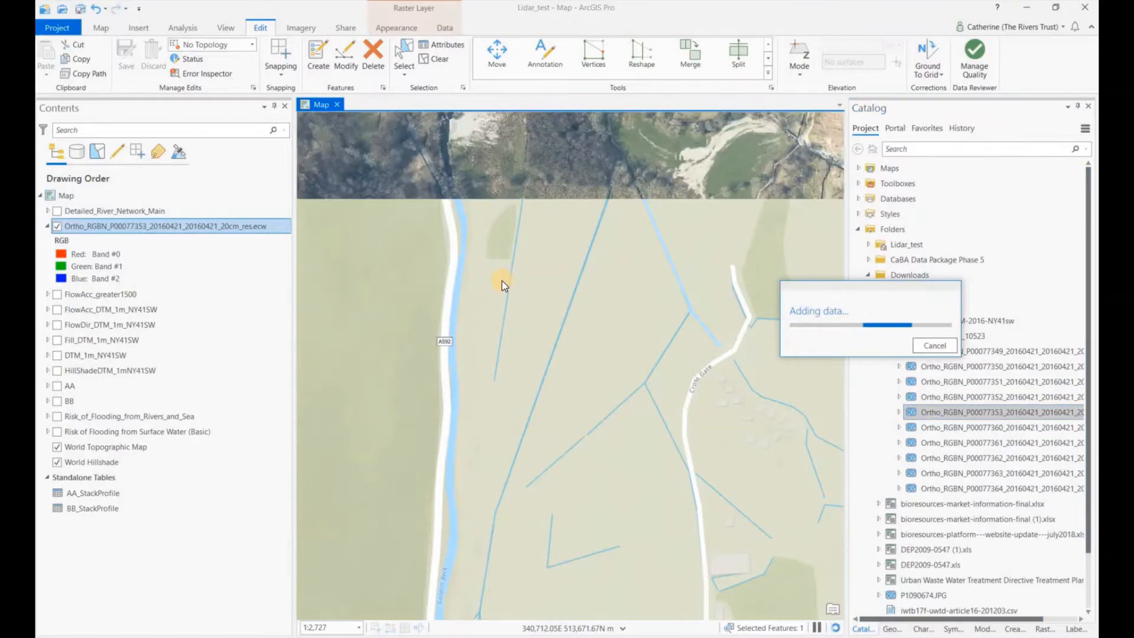
pyautogui.rightClick(229, 229)
pyautogui.click(273, 382)
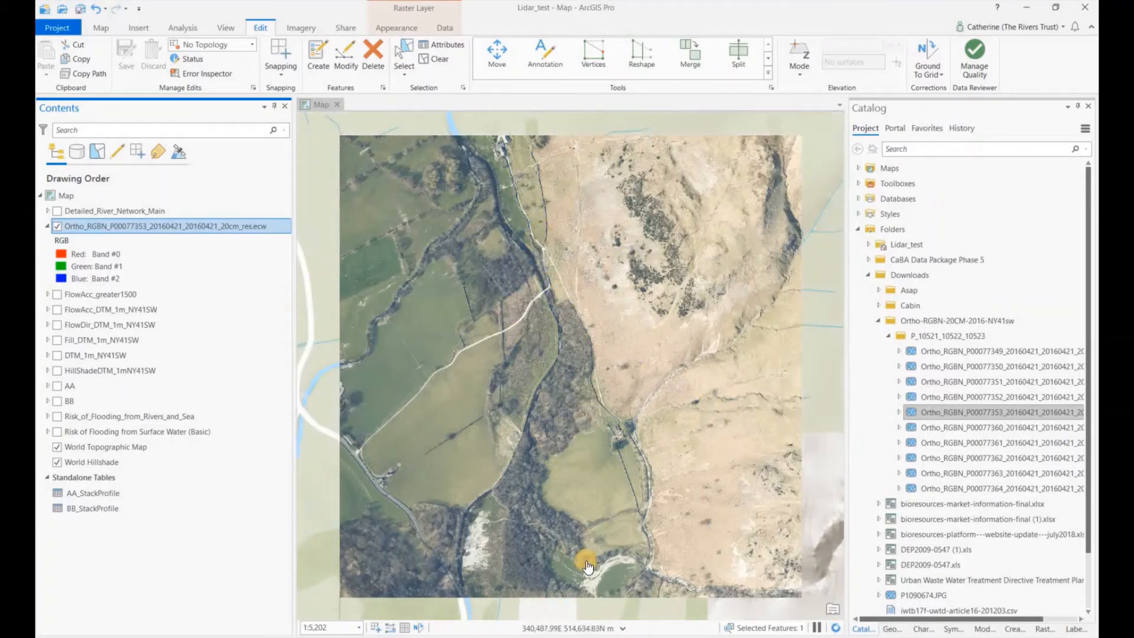
pyautogui.moveTo(582, 552); pyautogui.dragTo(568, 371)
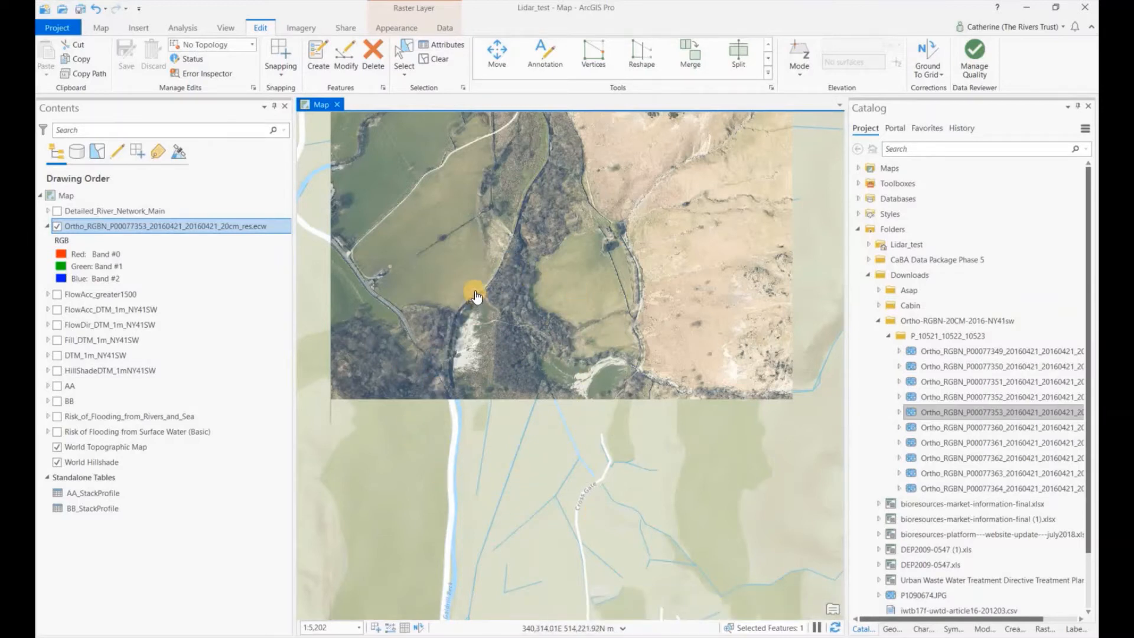
pyautogui.moveTo(936, 401); pyautogui.dragTo(80, 278)
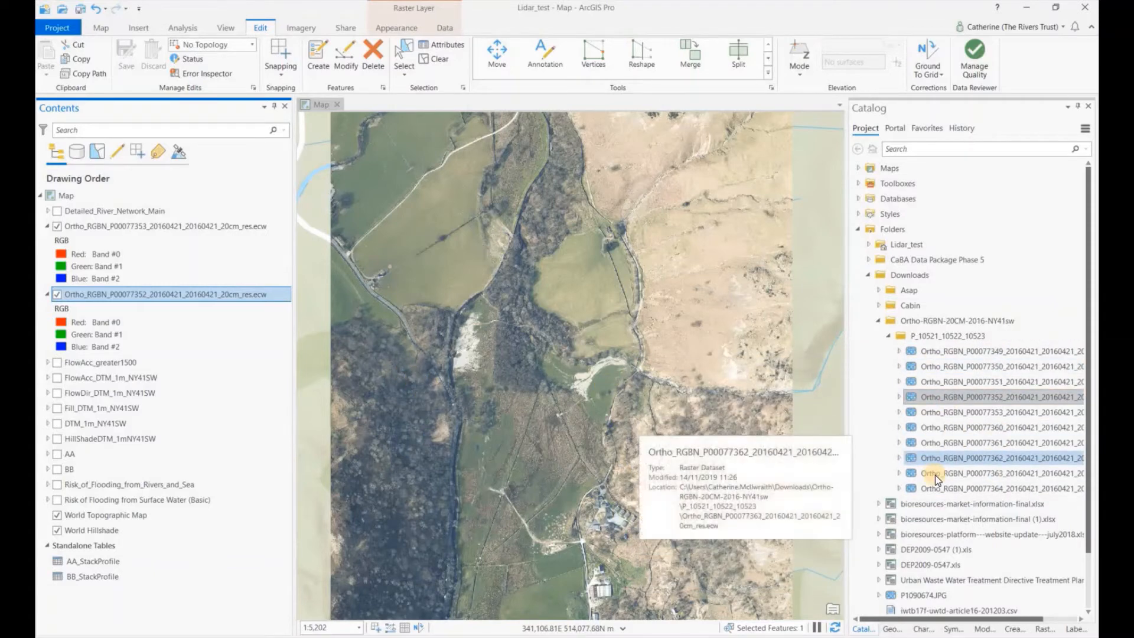
# Start the Mosaic To New Raster tool with the P00077353 and P00077352 orthophoto layers as input rasters
pyautogui.click(893, 628)
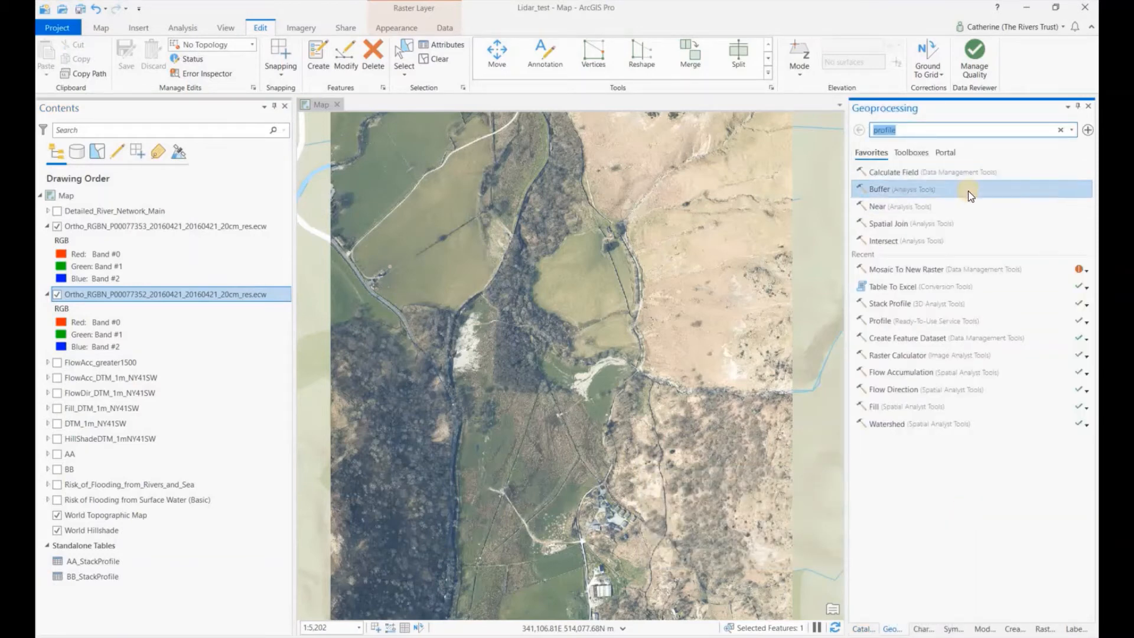
pyautogui.click(898, 269)
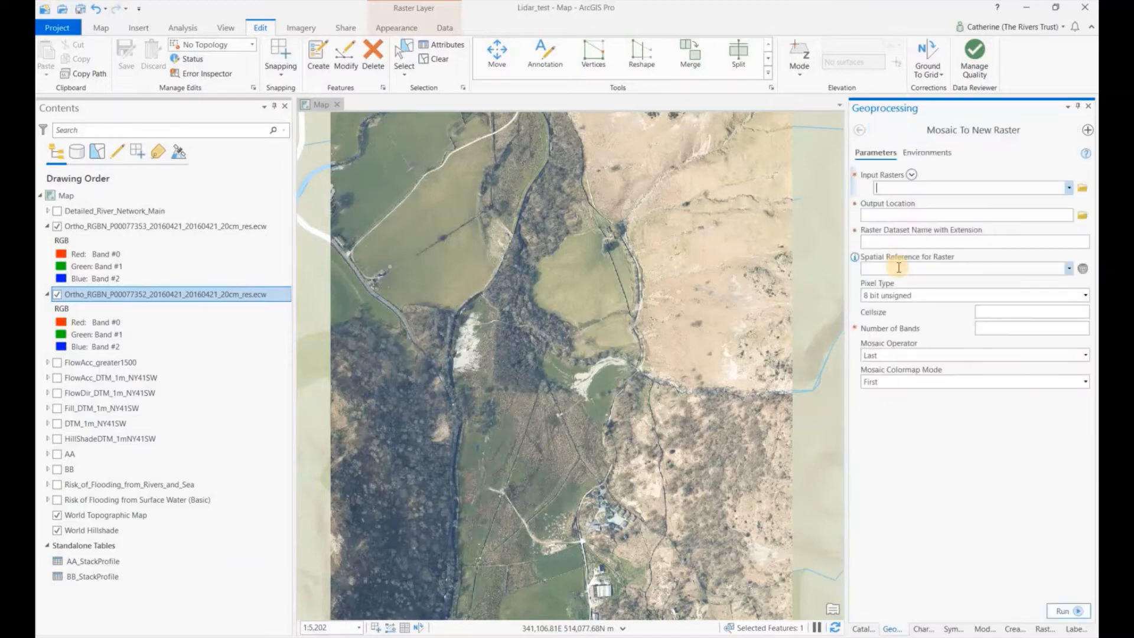
pyautogui.click(1068, 186)
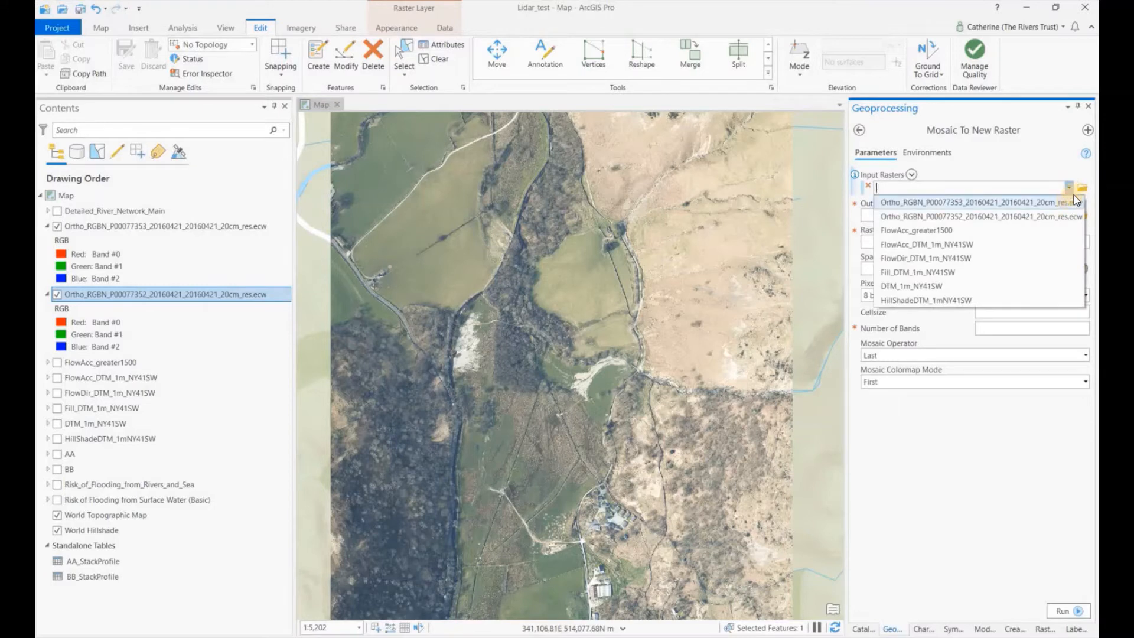
pyautogui.click(1068, 201)
pyautogui.click(1069, 202)
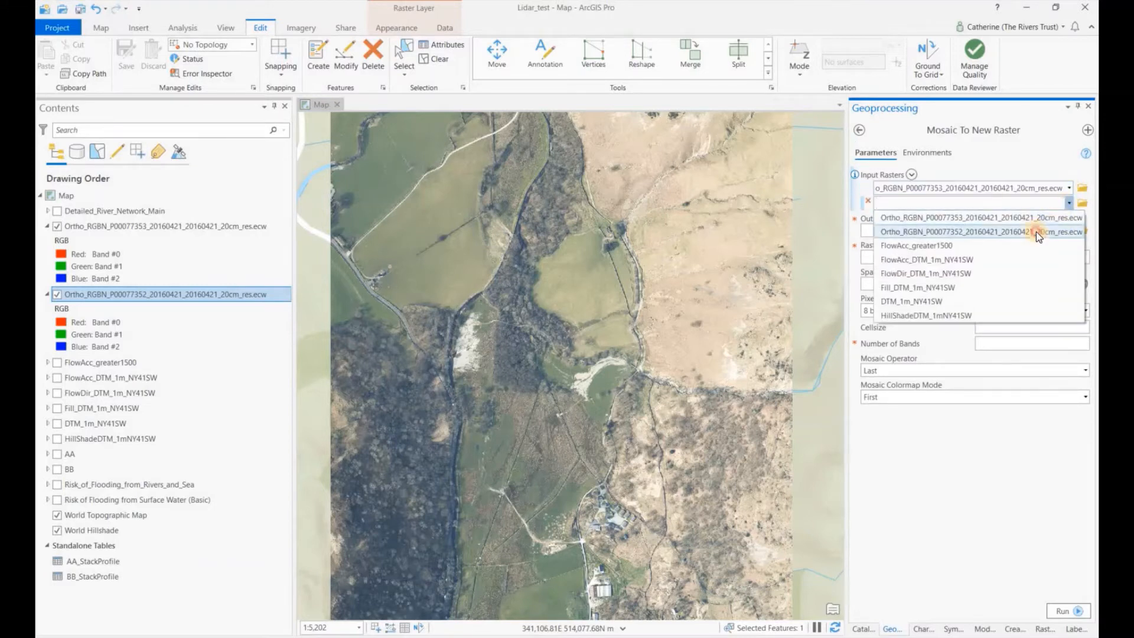
pyautogui.click(1038, 232)
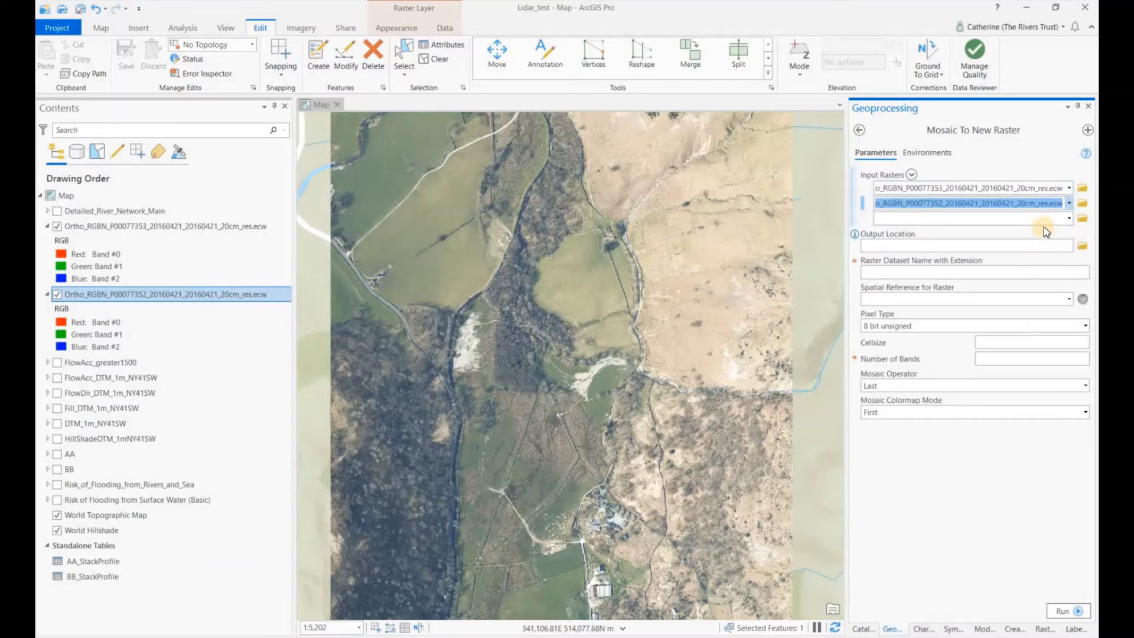
# Set the mosaic's output location to Lidar_test.gdb and name the raster dataset Ortho_20cm
pyautogui.click(1083, 245)
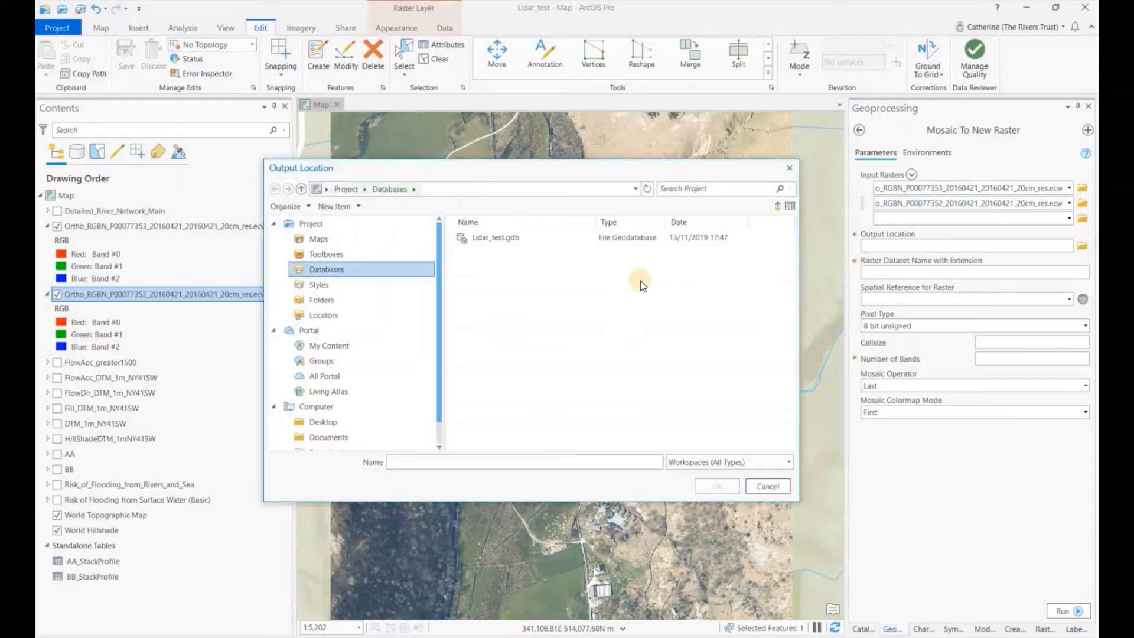
pyautogui.click(588, 242)
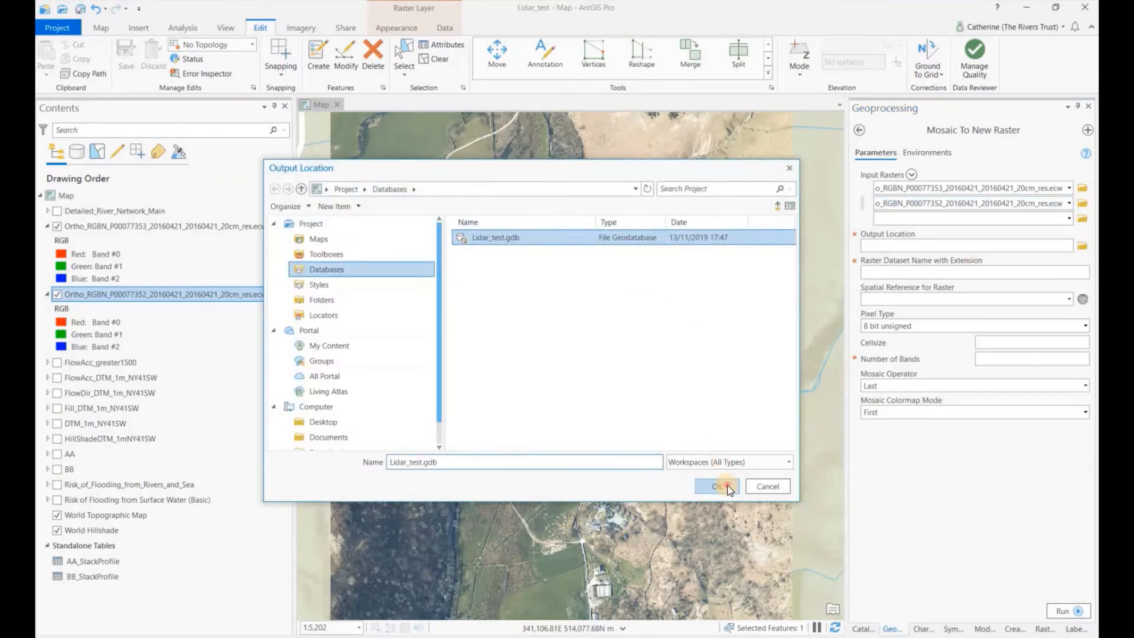
pyautogui.click(729, 489)
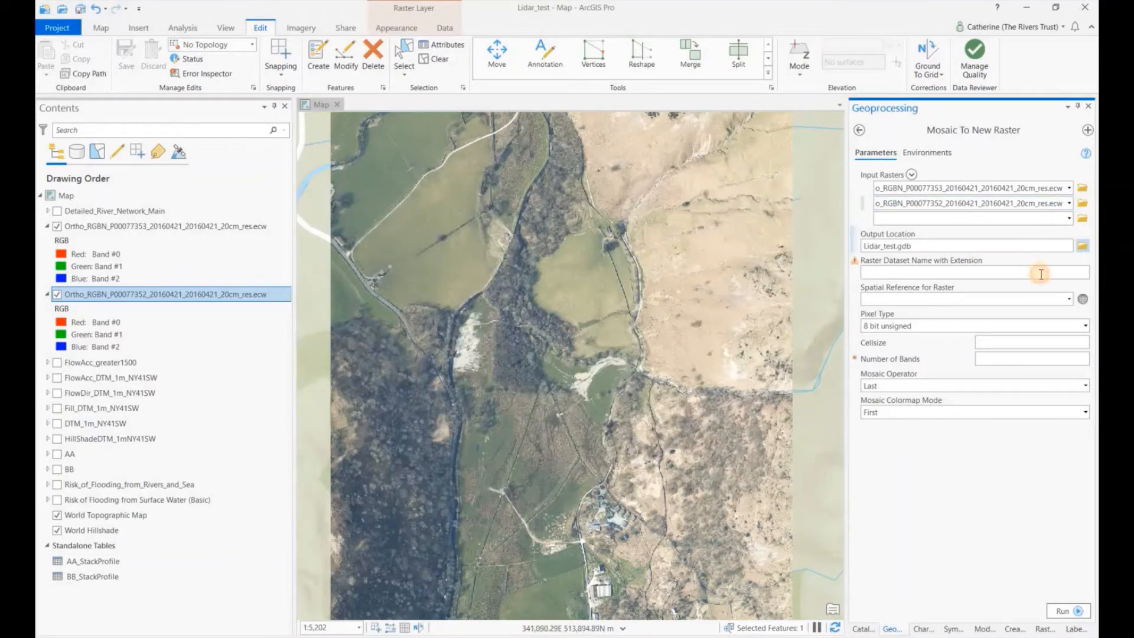
pyautogui.click(1041, 274)
pyautogui.write('Ortho_20cm')
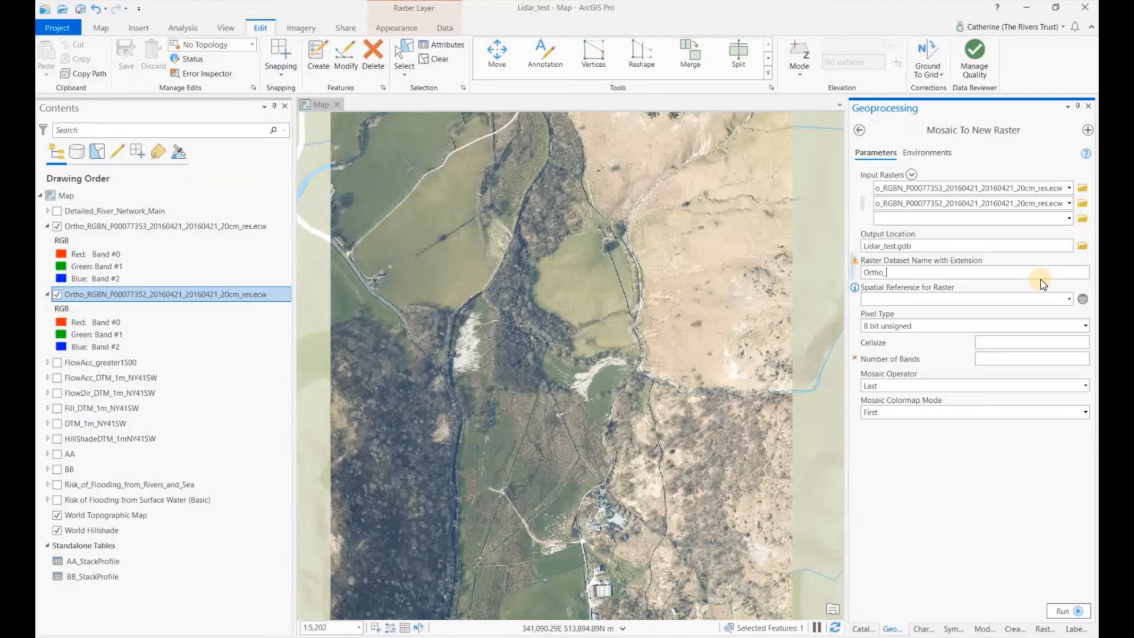
# Set the mosaic's spatial reference to British National Grid, taken from the coordinate systems of the map layers
pyautogui.click(1082, 299)
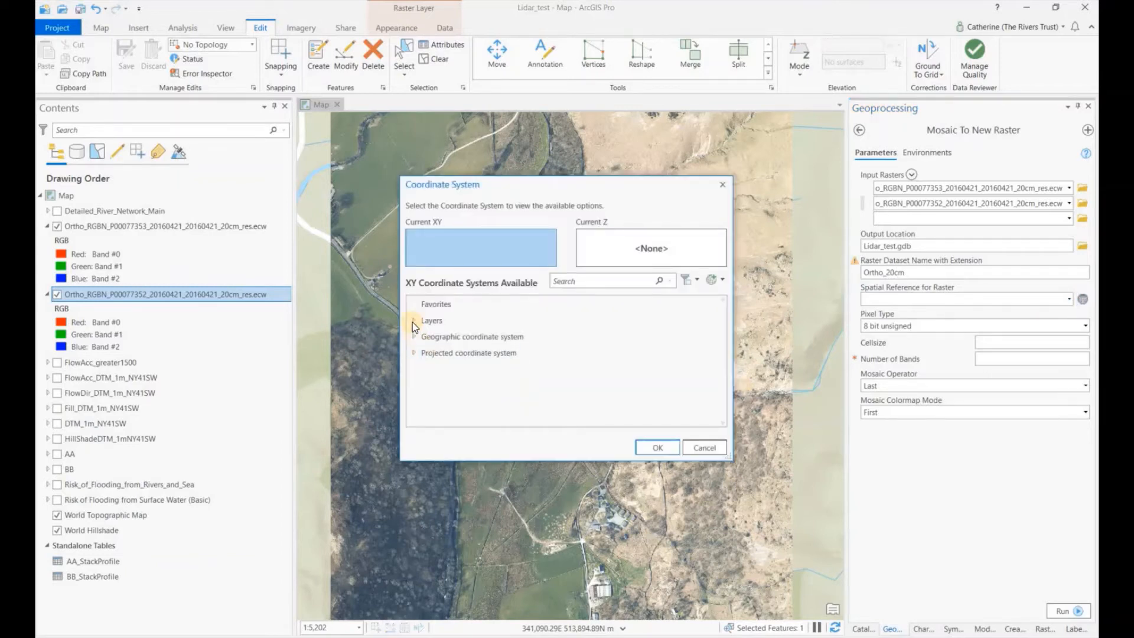
pyautogui.click(412, 320)
pyautogui.click(479, 336)
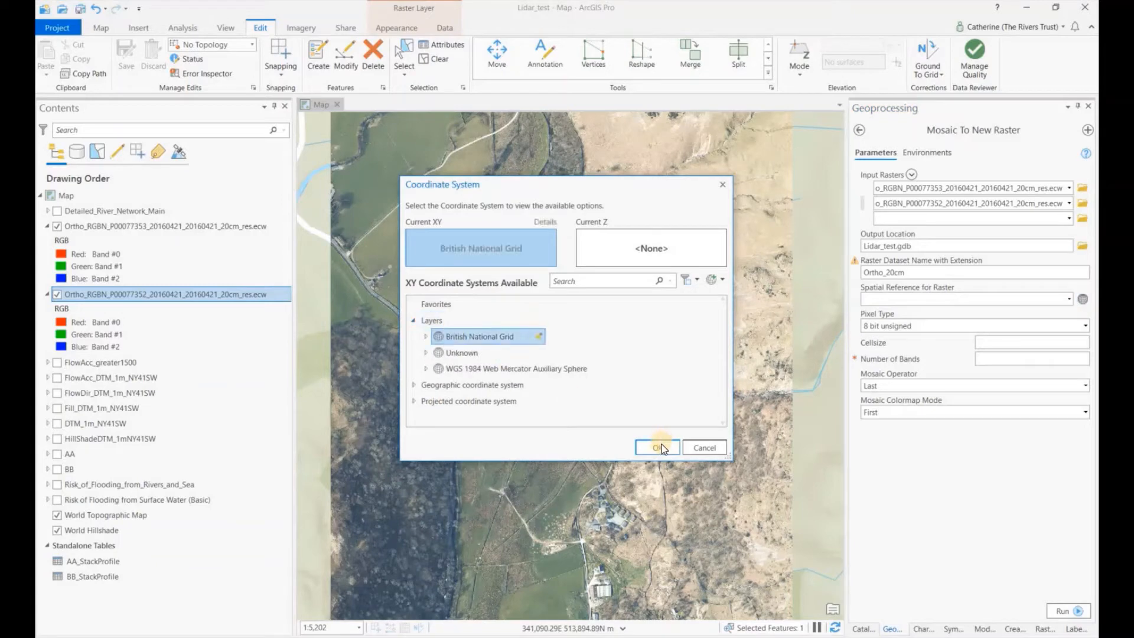
pyautogui.click(660, 447)
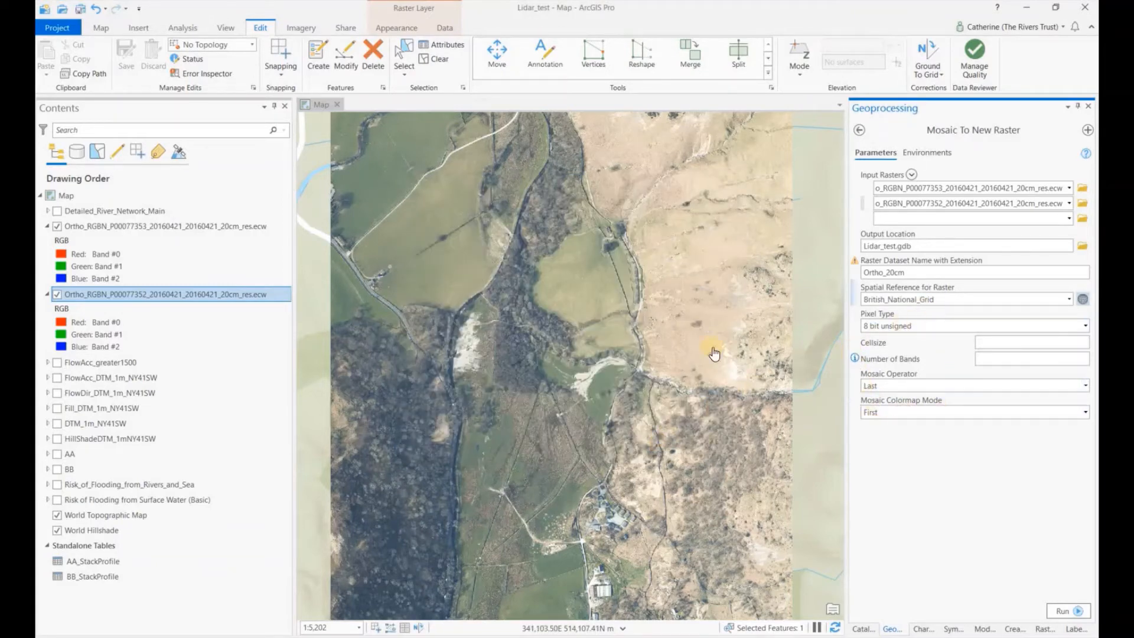
# Examine the P00077352 layer's raster information for its number of bands, cell size, pixel type and pixel depth
pyautogui.click(193, 298)
pyautogui.click(268, 627)
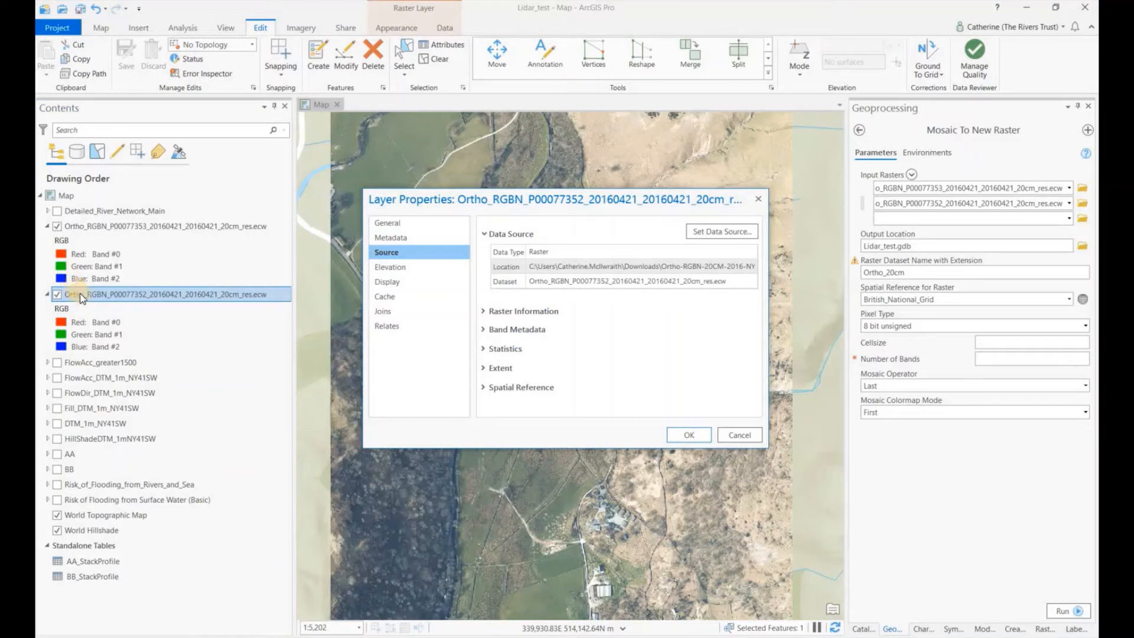
pyautogui.click(483, 312)
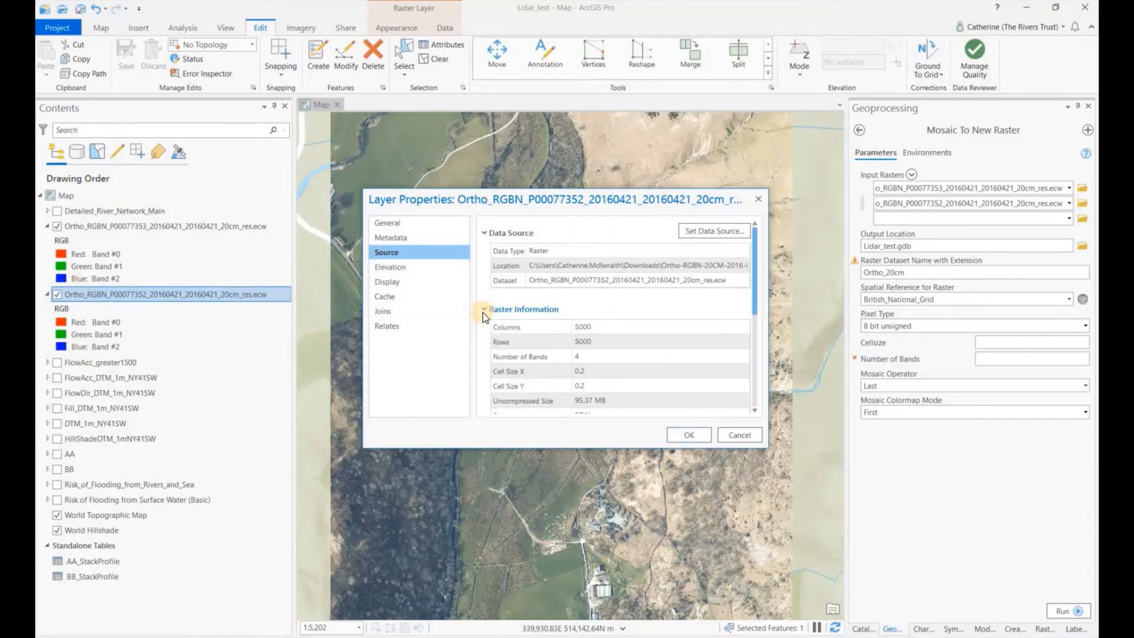
pyautogui.click(572, 327)
pyautogui.click(589, 371)
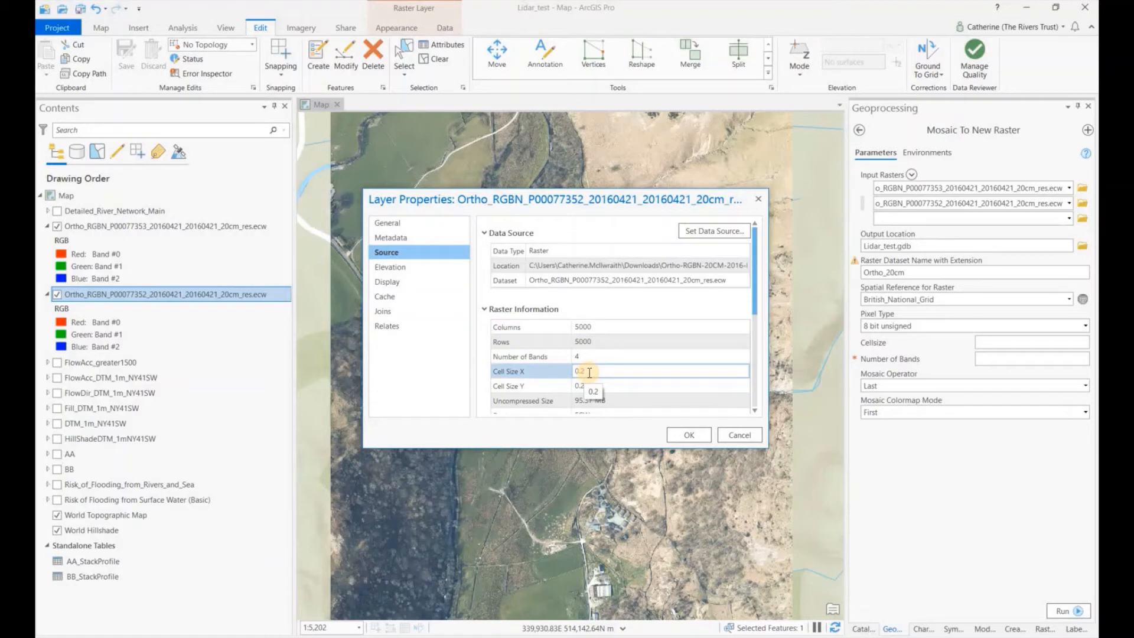
pyautogui.click(593, 357)
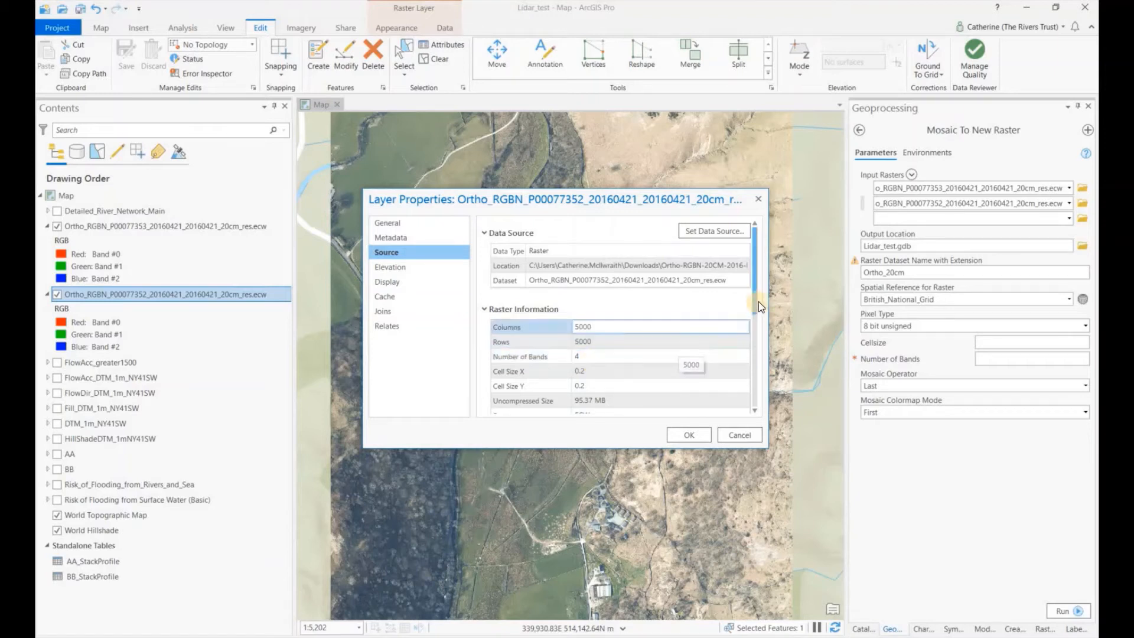
pyautogui.scroll(-3, 755, 316)
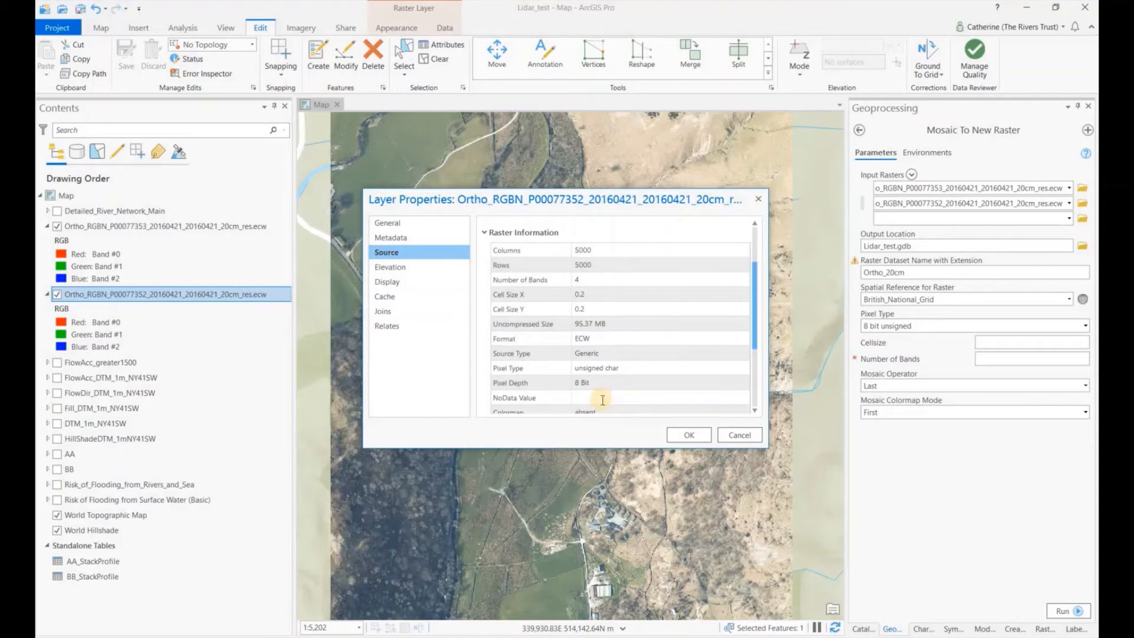
pyautogui.click(608, 368)
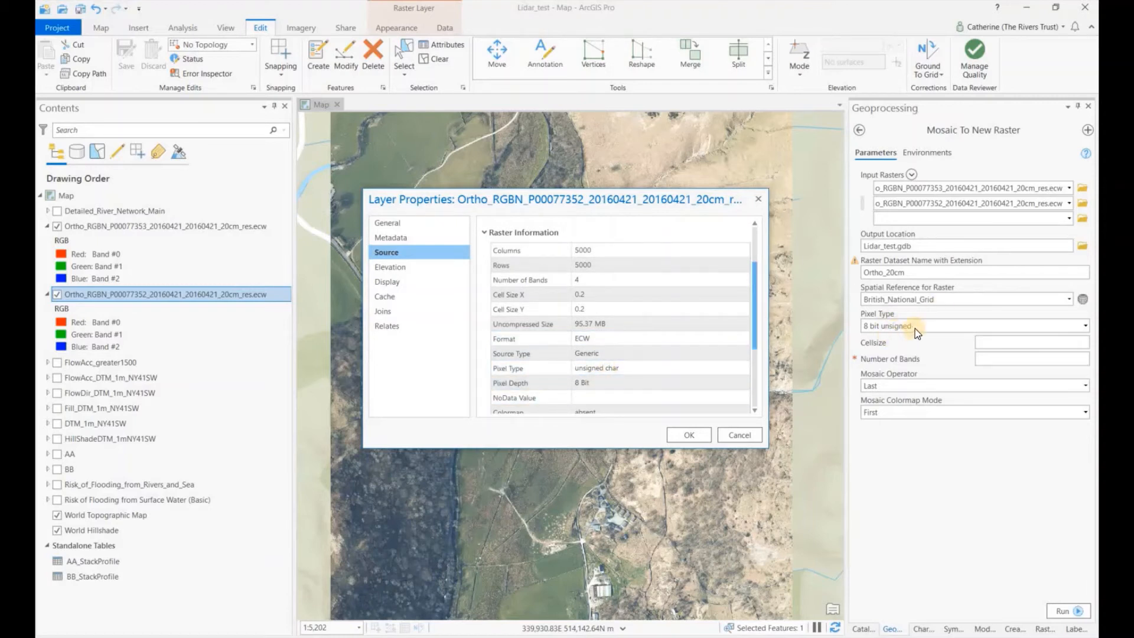
pyautogui.click(748, 435)
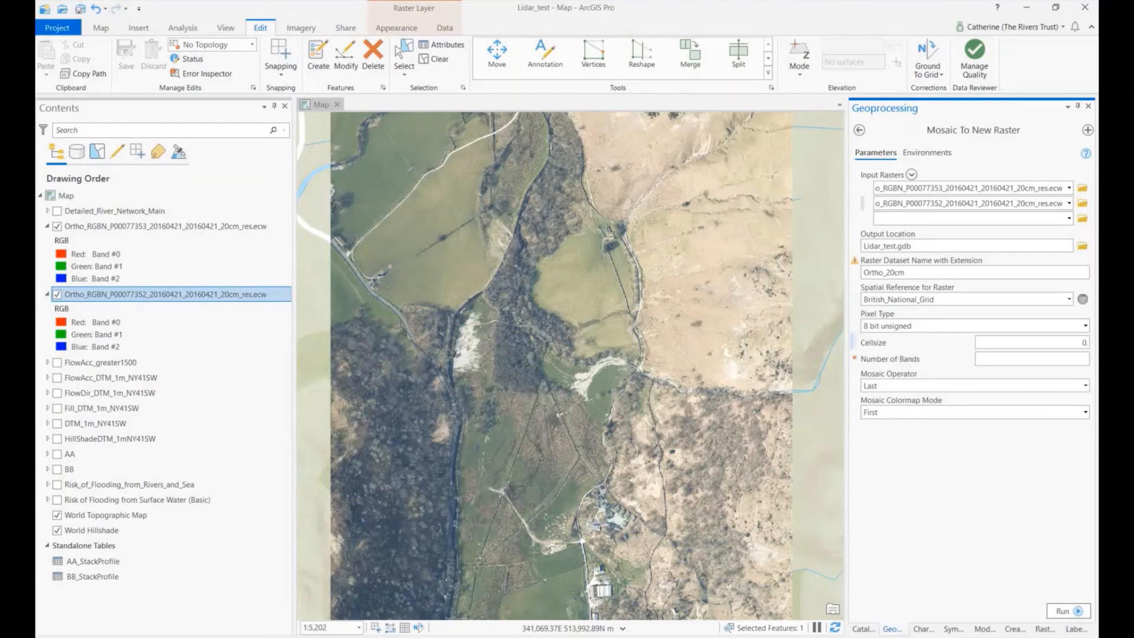
# Set the mosaic's cell size to 0.2 and number of bands to 4, and run the tool
pyautogui.write('0.2')
pyautogui.click(1071, 359)
pyautogui.click(1082, 611)
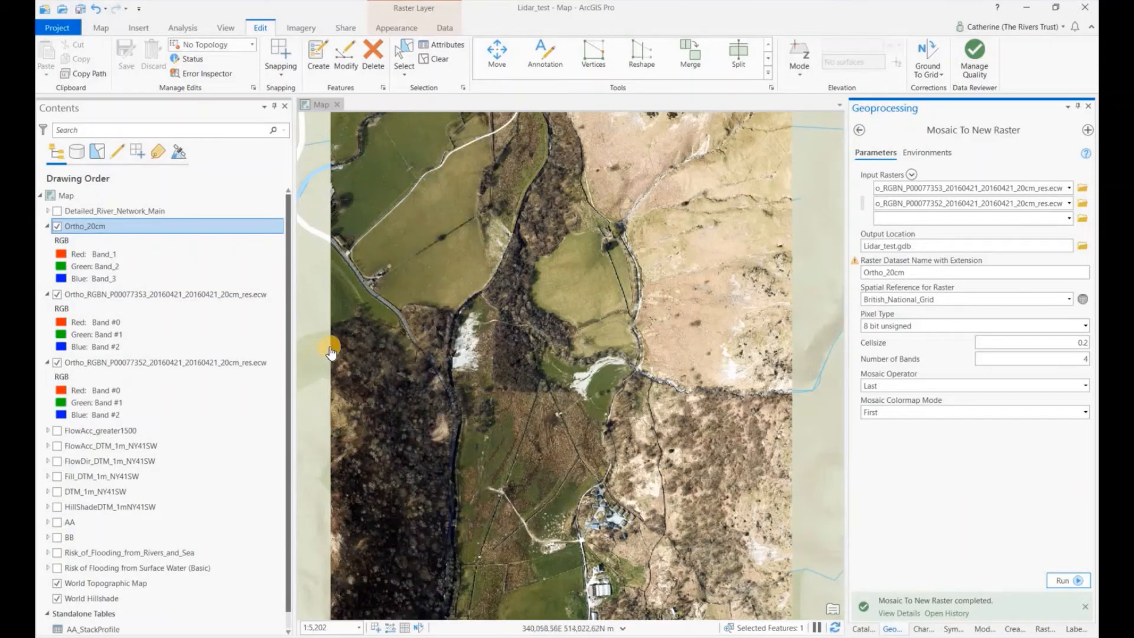
# Remove the two original orthophoto tile layers, P00077353 and P00077352, from the map
pyautogui.click(228, 295)
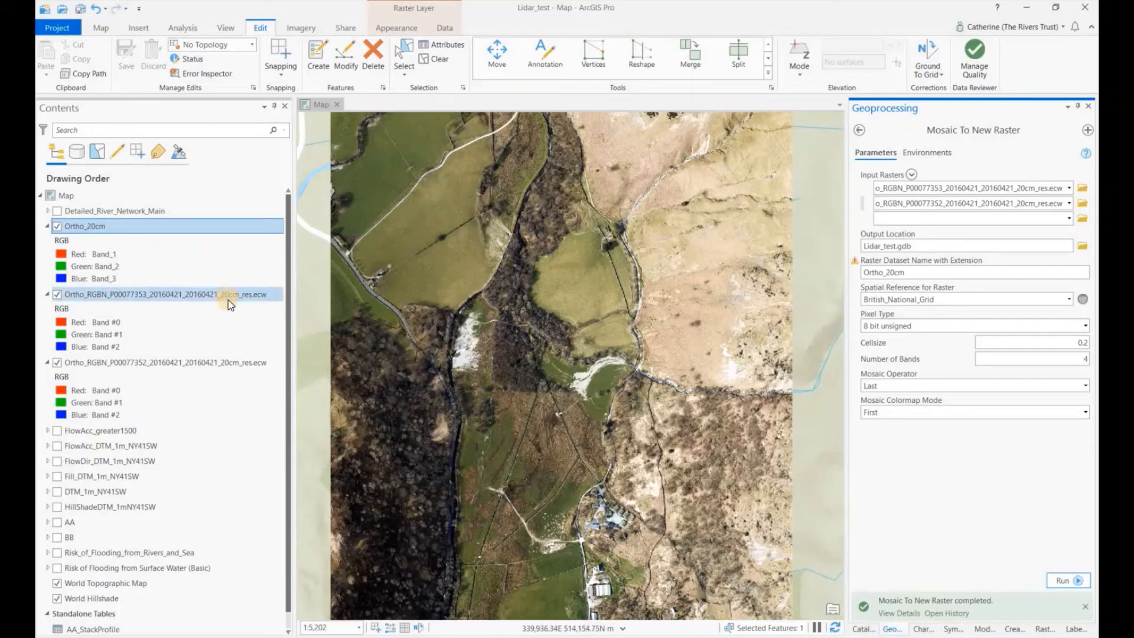
pyautogui.keyDown('ctrl'); pyautogui.click(213, 366); pyautogui.keyUp('ctrl')
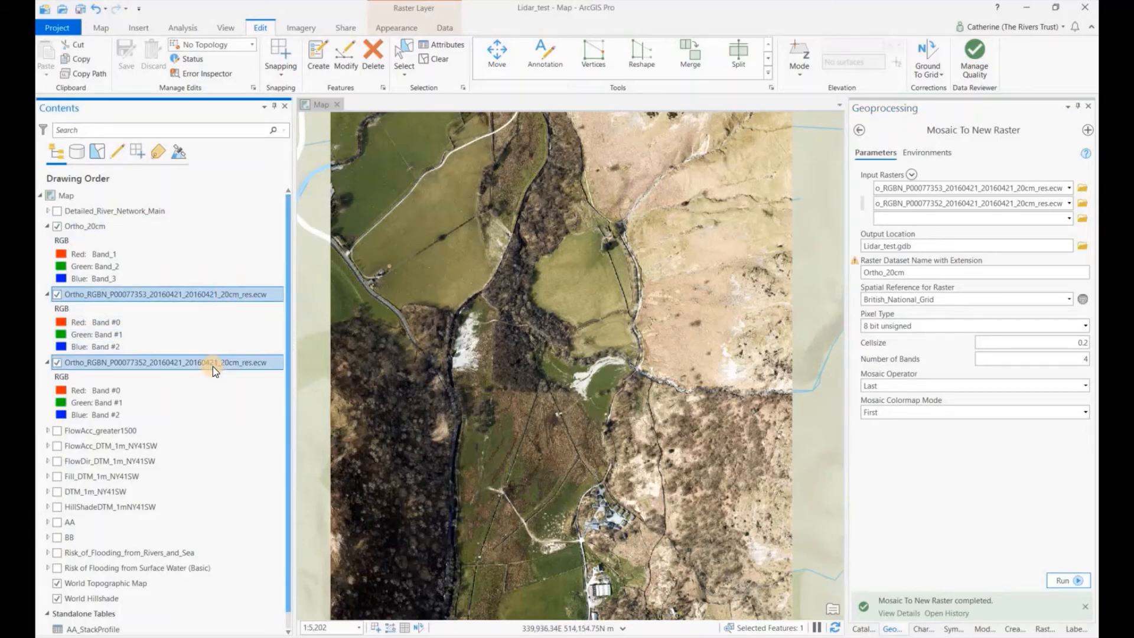
pyautogui.rightClick(213, 366)
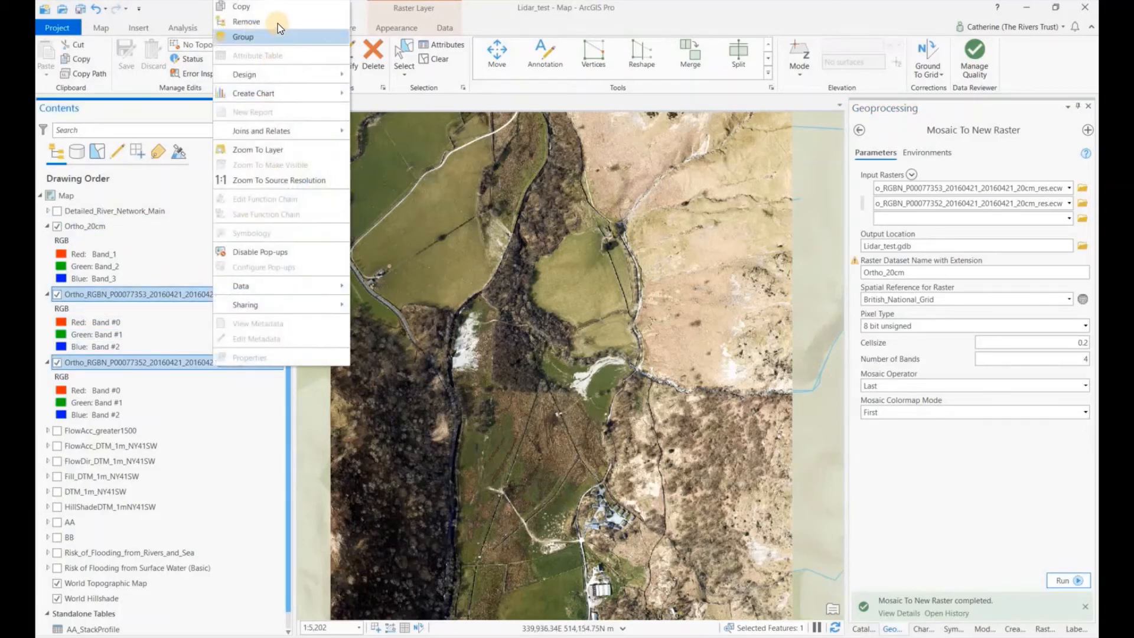
pyautogui.click(278, 23)
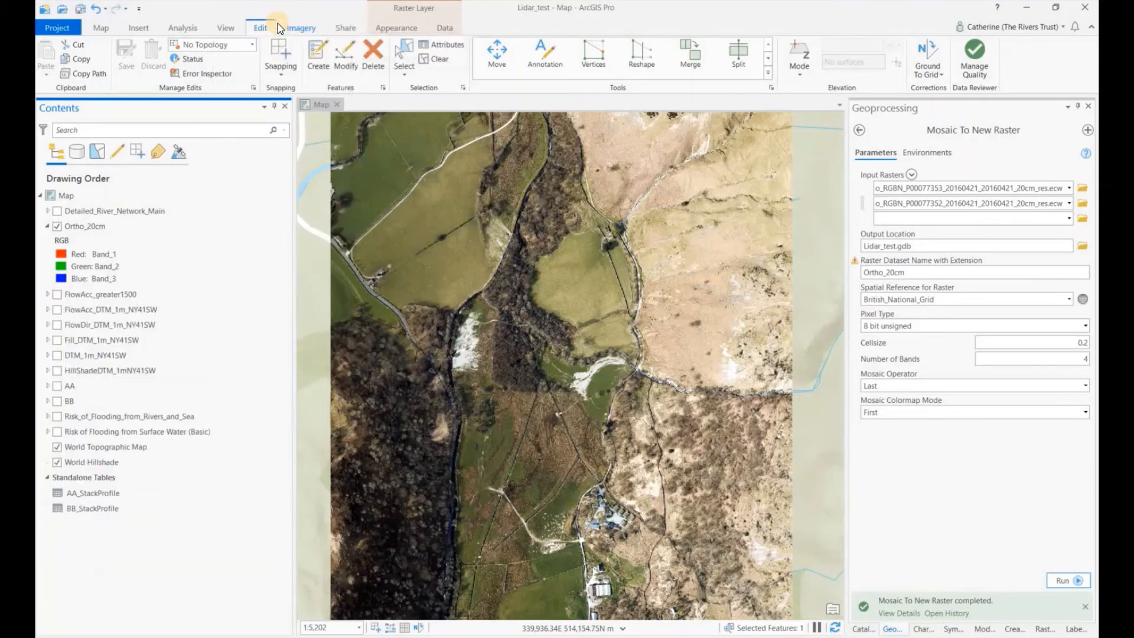
# Turn on the Detailed_River_Network_Main layer over the fields and farm buildings in the southern part of the Ortho_20cm mosaic
pyautogui.click(112, 226)
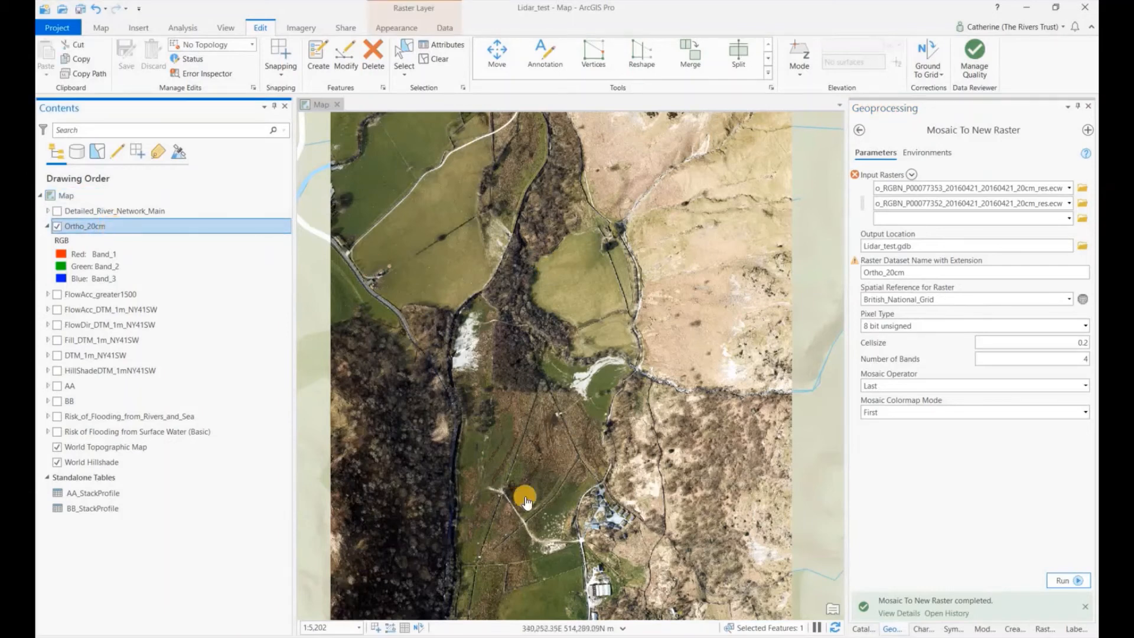
pyautogui.moveTo(523, 438); pyautogui.dragTo(531, 367)
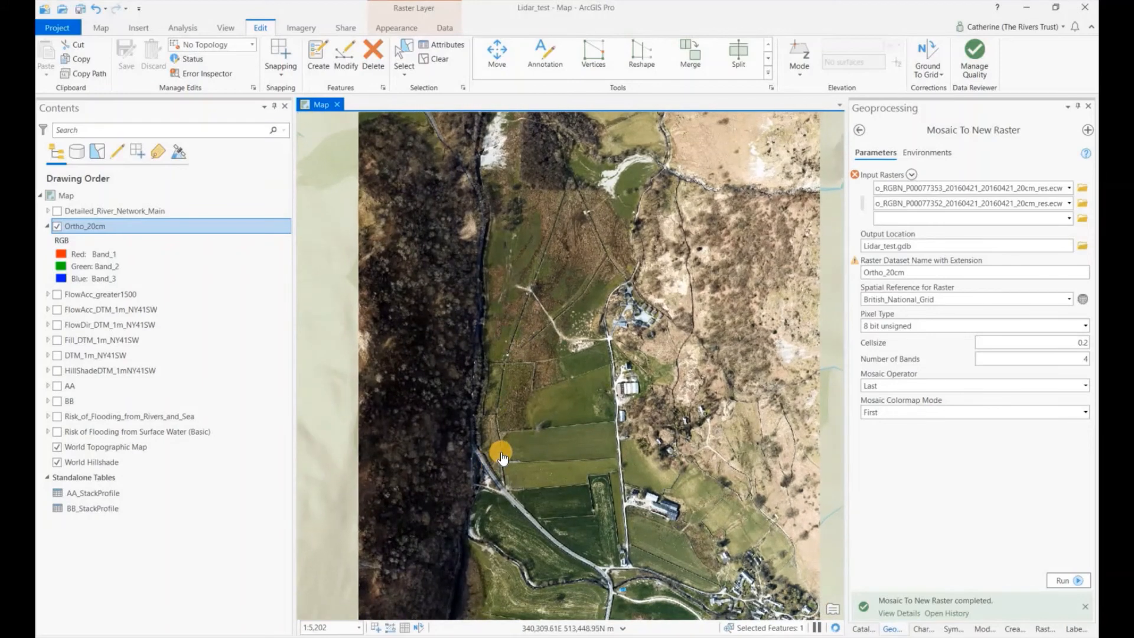
pyautogui.scroll(1, 501, 458)
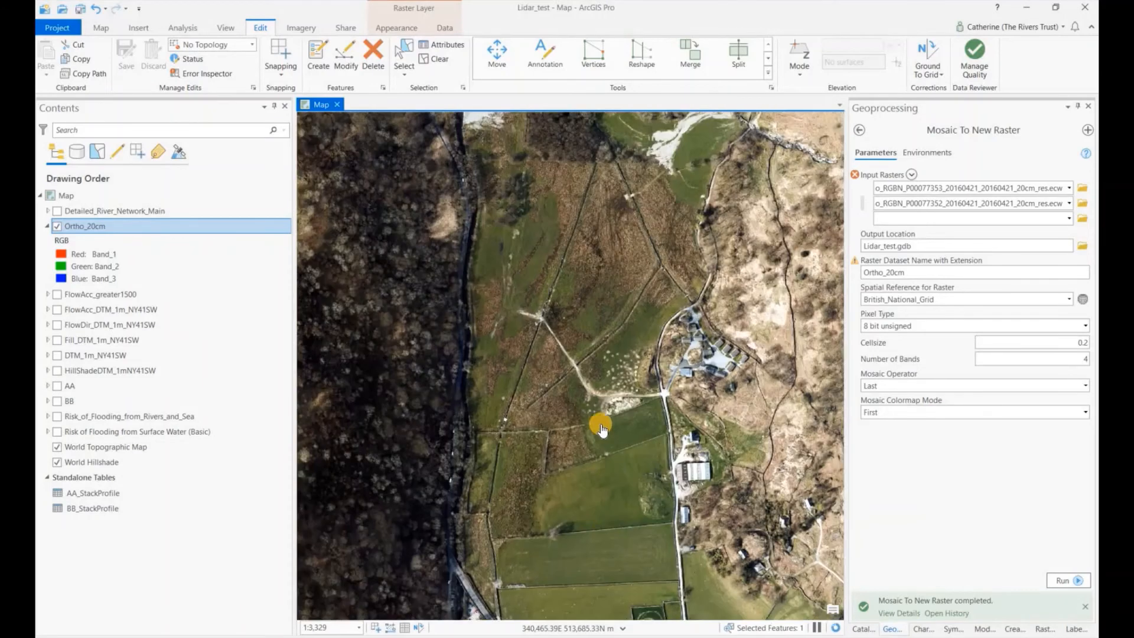
pyautogui.scroll(1, 600, 417)
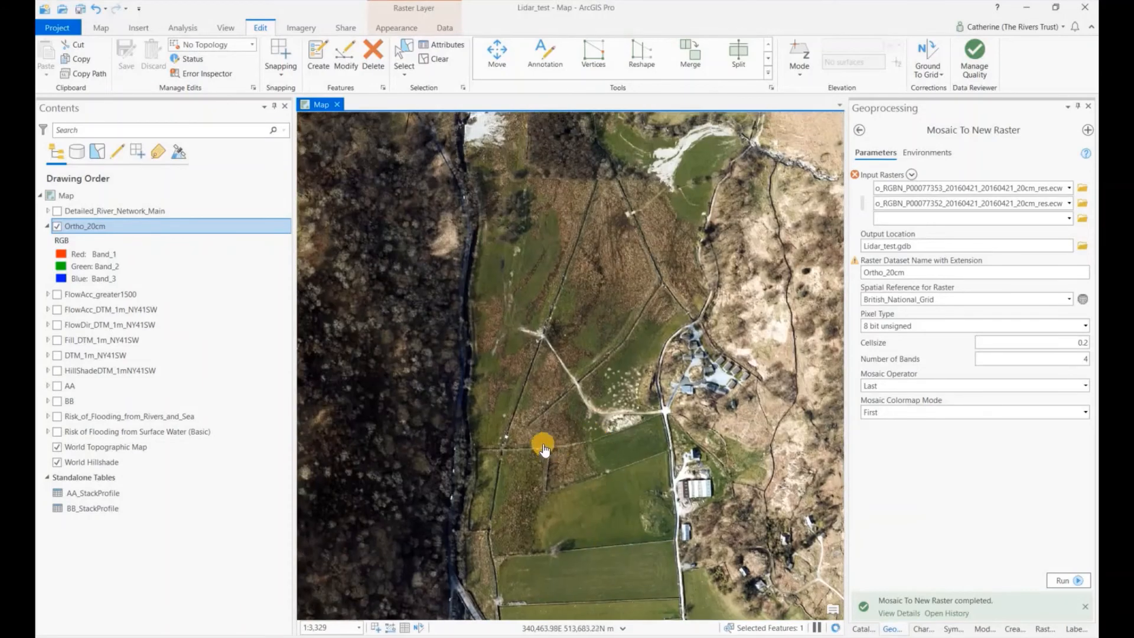
pyautogui.click(58, 211)
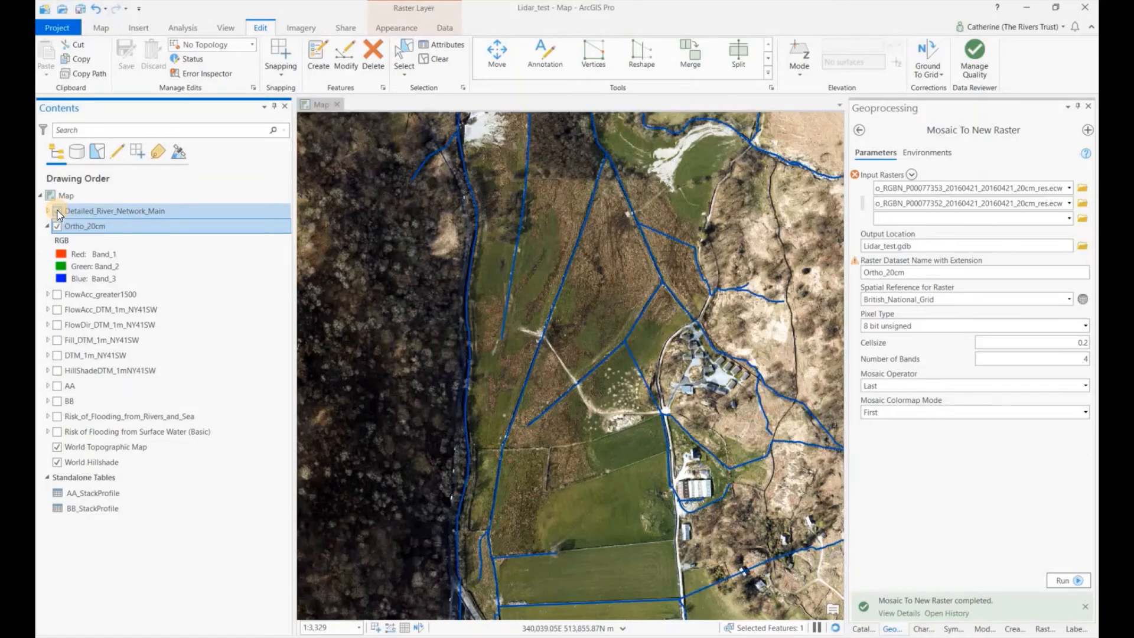
# Turn on the FlowAcc_greater1500 layer and move it above Ortho_20cm in the drawing order, directly below Detailed_River_Network_Main
pyautogui.scroll(2, 518, 273)
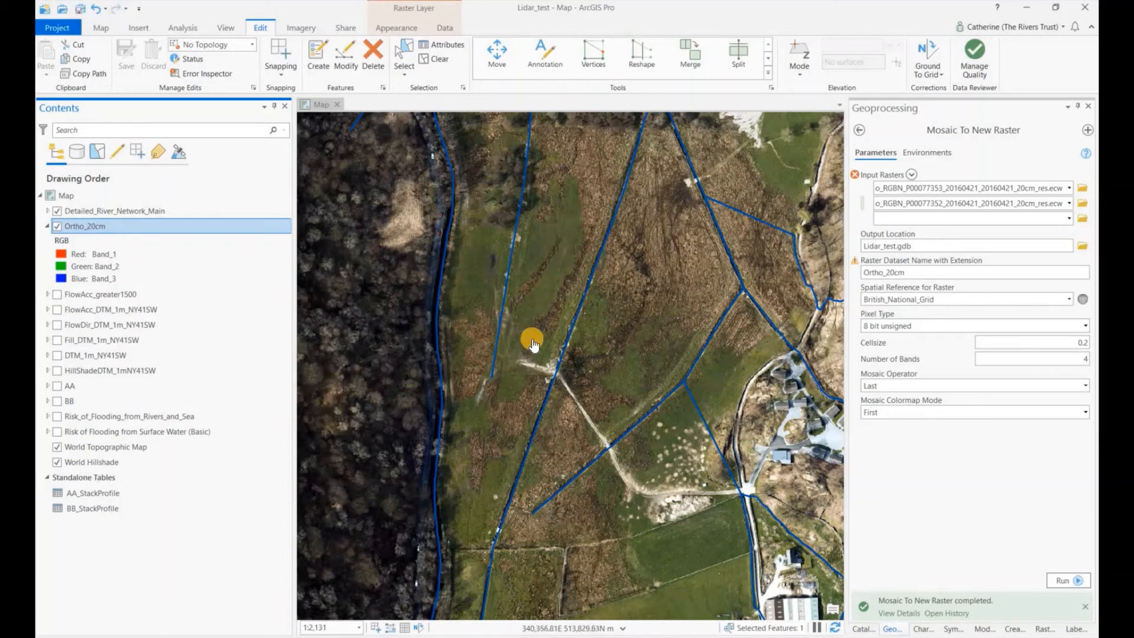
pyautogui.click(57, 294)
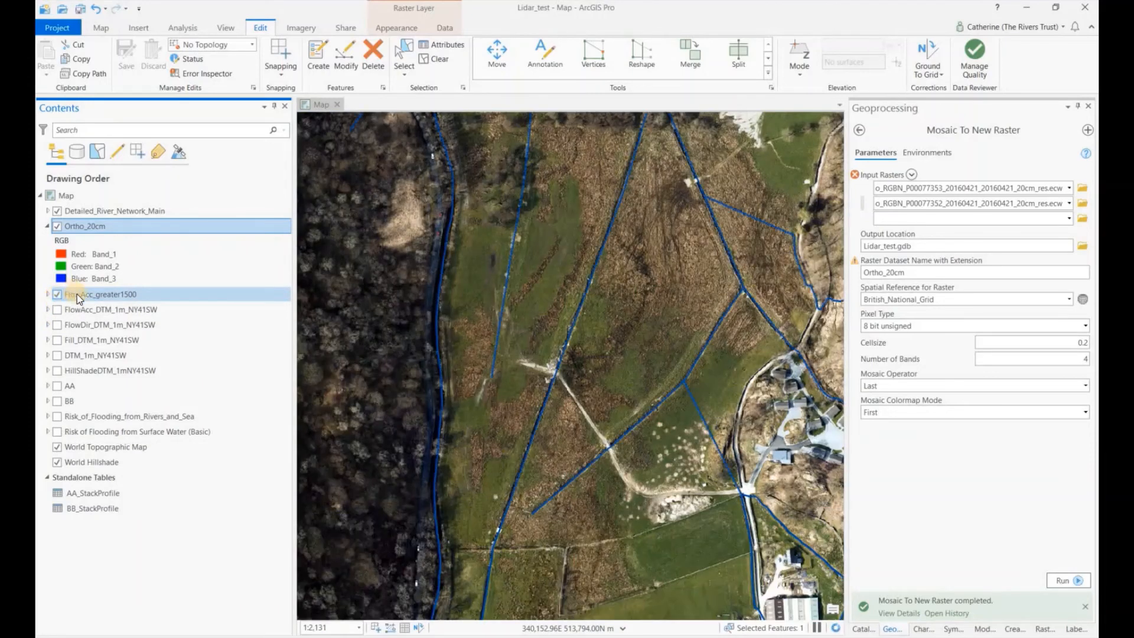
pyautogui.moveTo(77, 294); pyautogui.dragTo(99, 219)
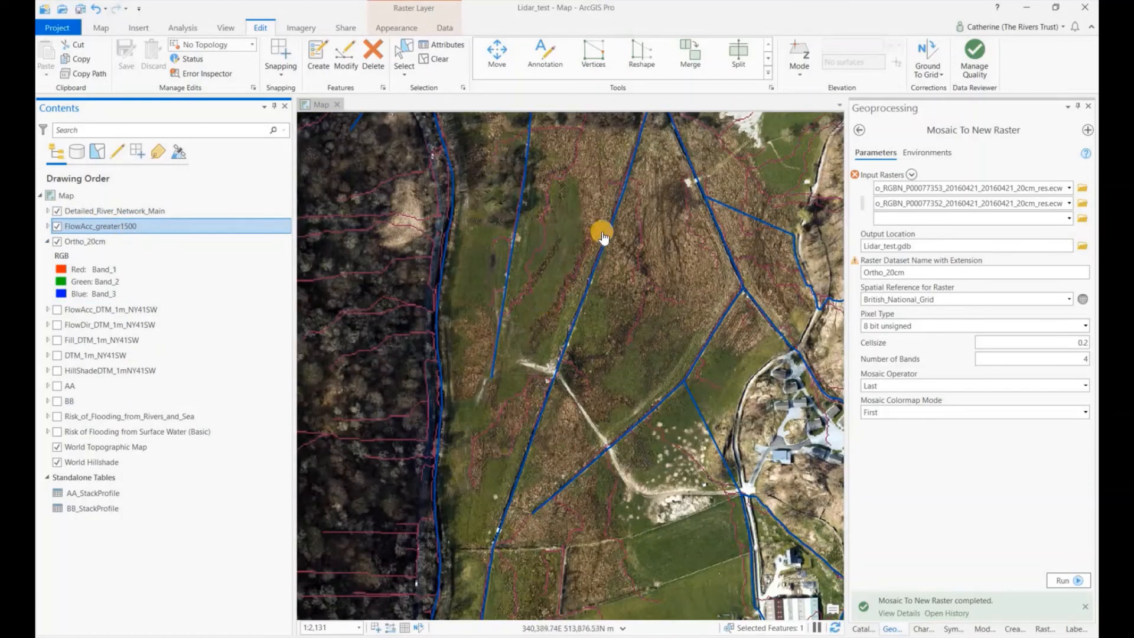
# Hide the Detailed_River_Network_Main and FlowAcc_greater1500 layers, briefly showing the flow accumulation again to compare it with the bare orthophoto
pyautogui.click(57, 226)
pyautogui.click(57, 211)
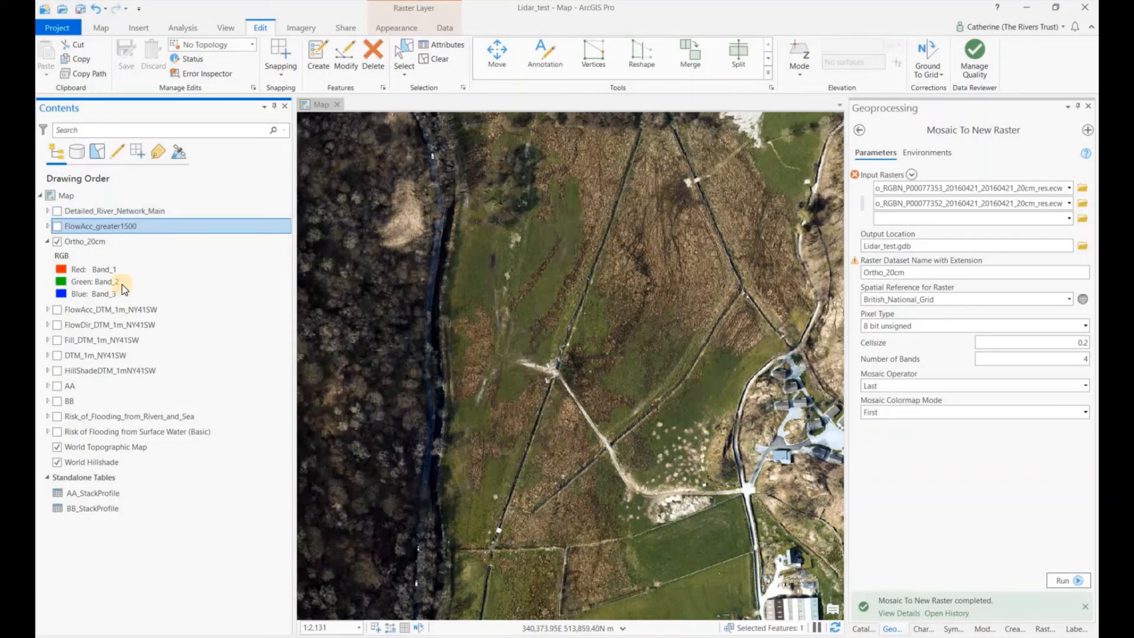
pyautogui.click(57, 226)
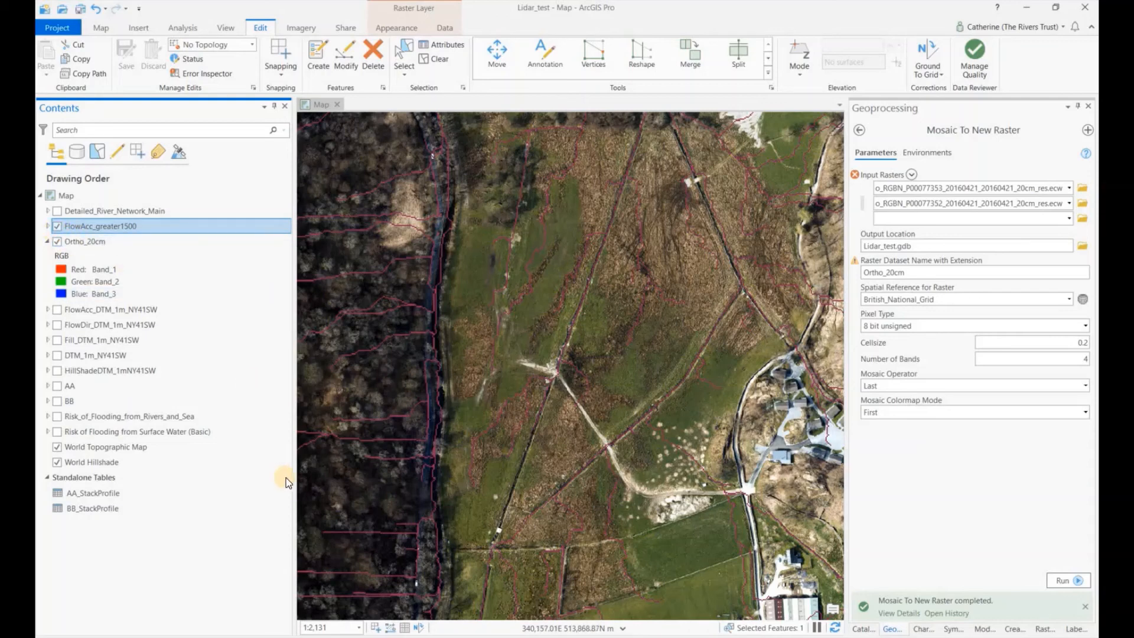
pyautogui.click(57, 226)
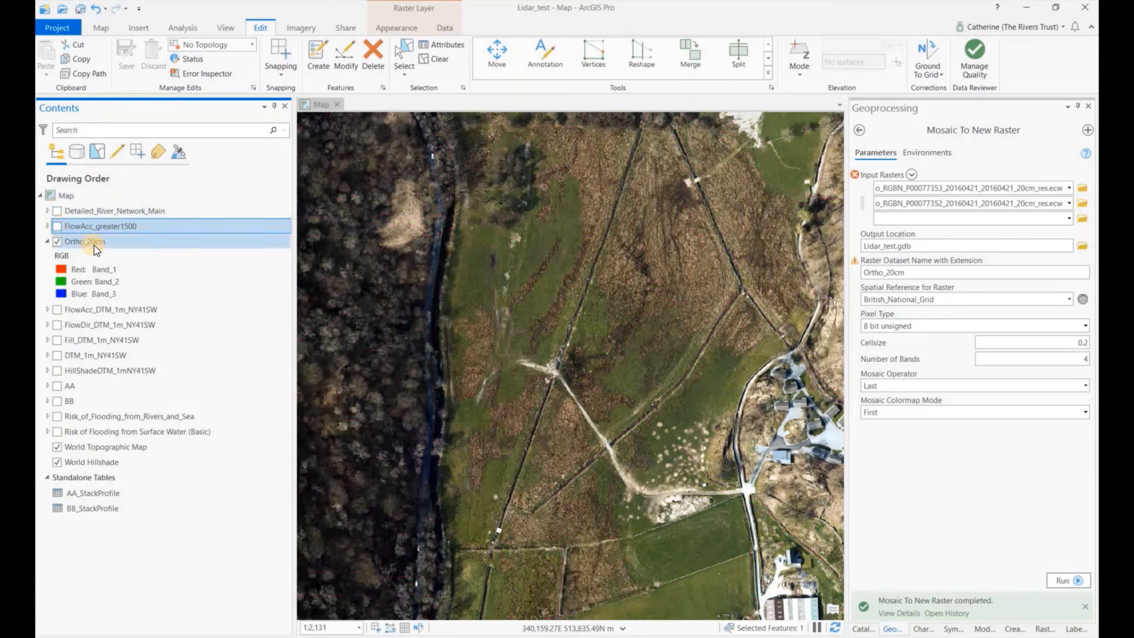
# Display the Ortho_20cm mosaic with the Color Infrared band combination and inspect the fields between the woodland and the farm buildings
pyautogui.click(94, 246)
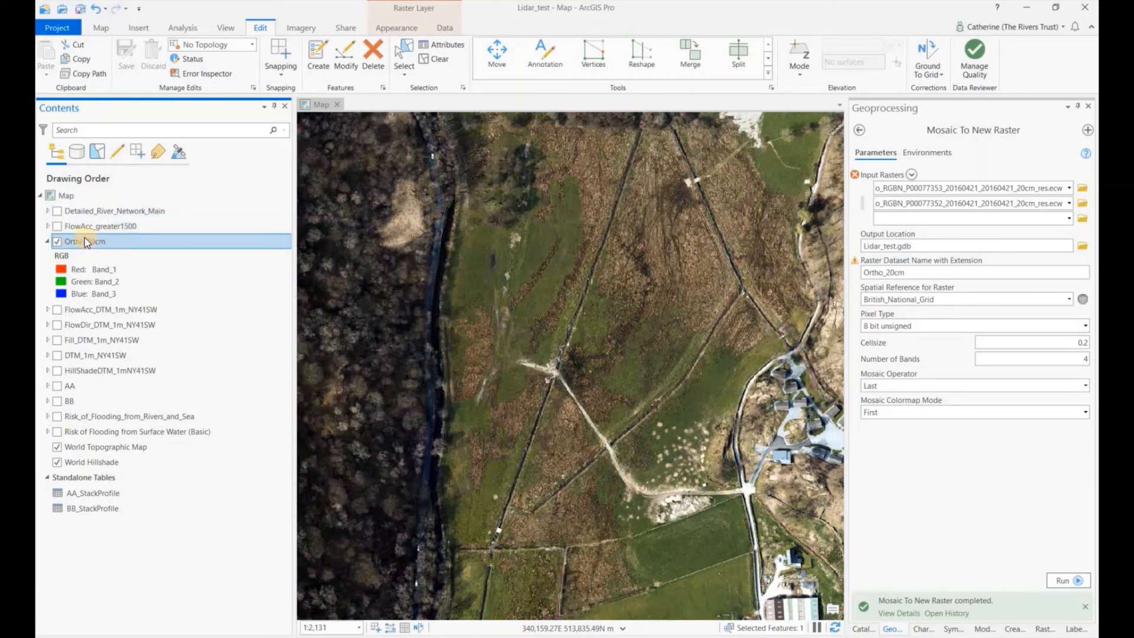
pyautogui.click(405, 25)
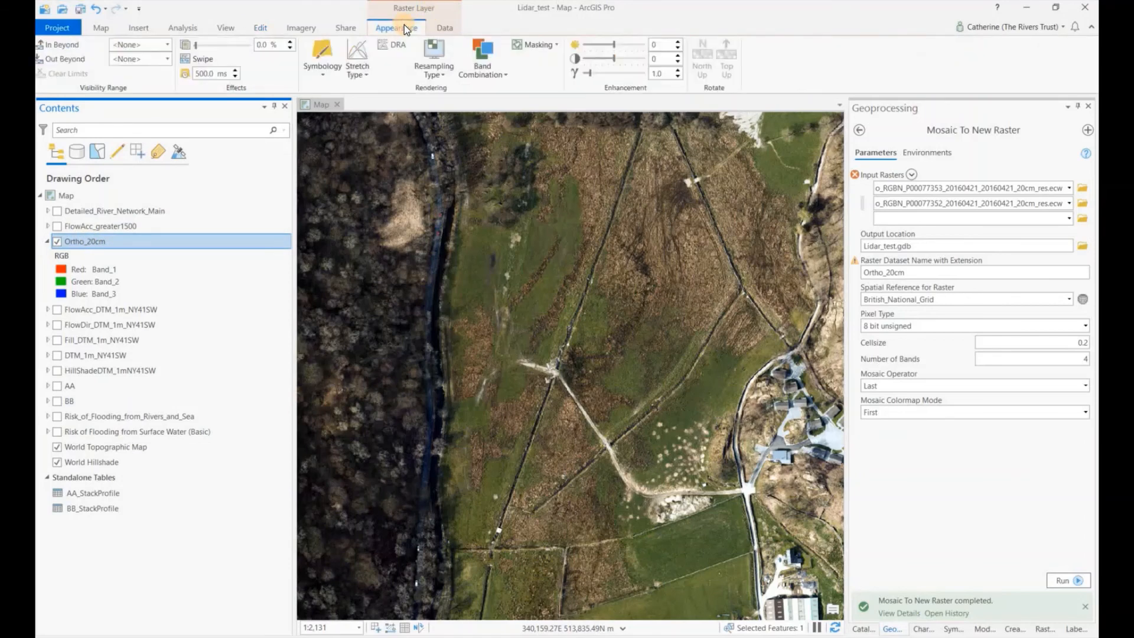
pyautogui.click(483, 77)
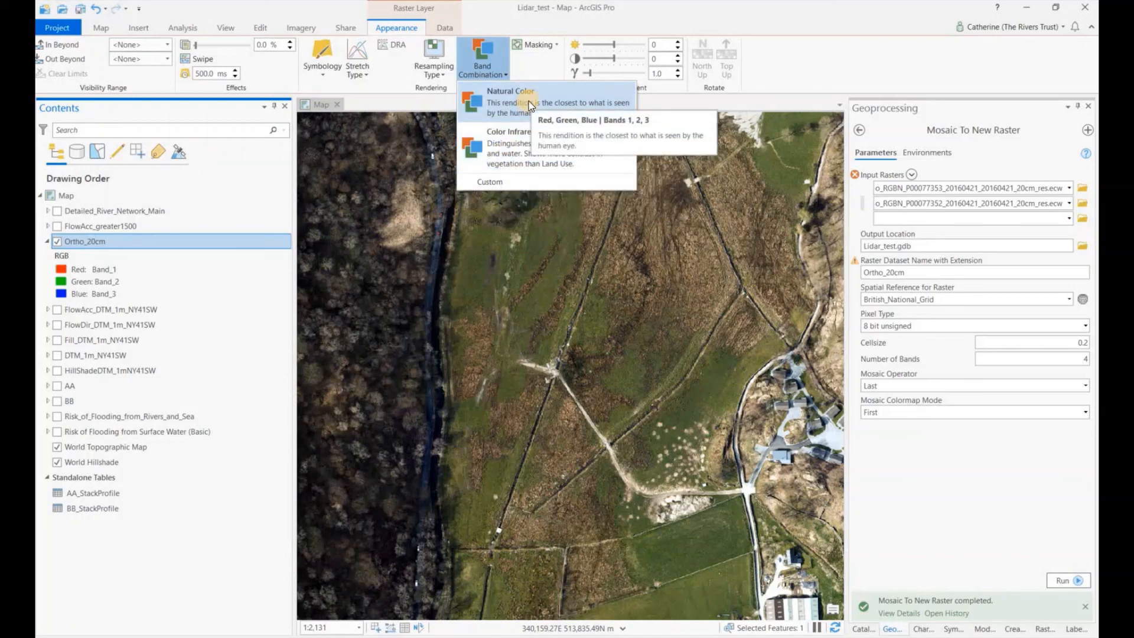
pyautogui.click(508, 150)
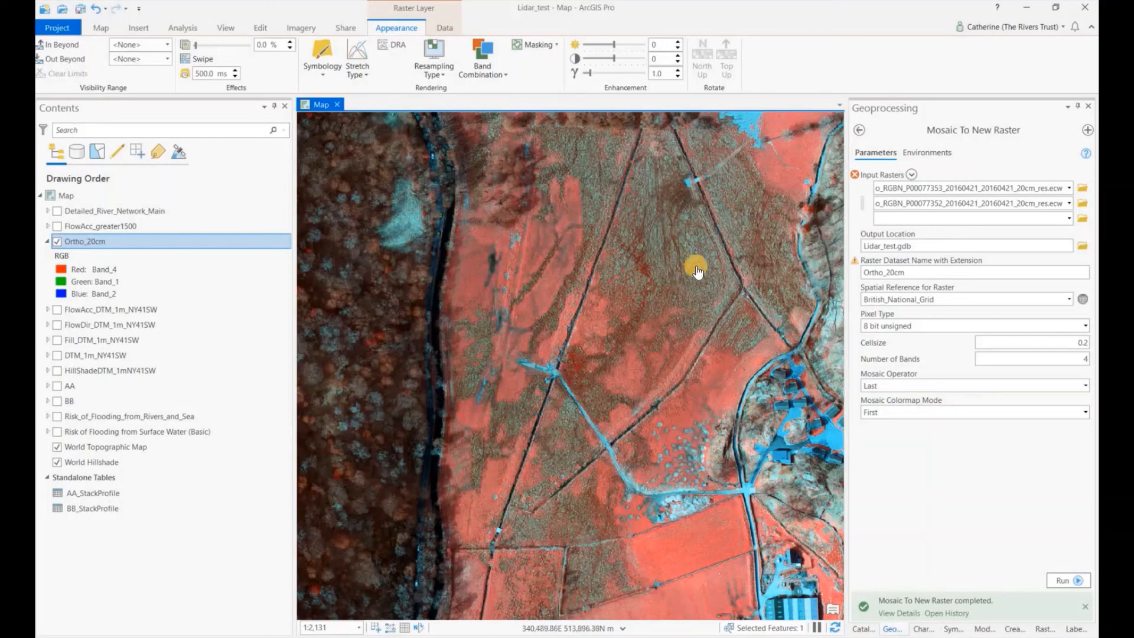
pyautogui.moveTo(653, 304); pyautogui.dragTo(560, 369)
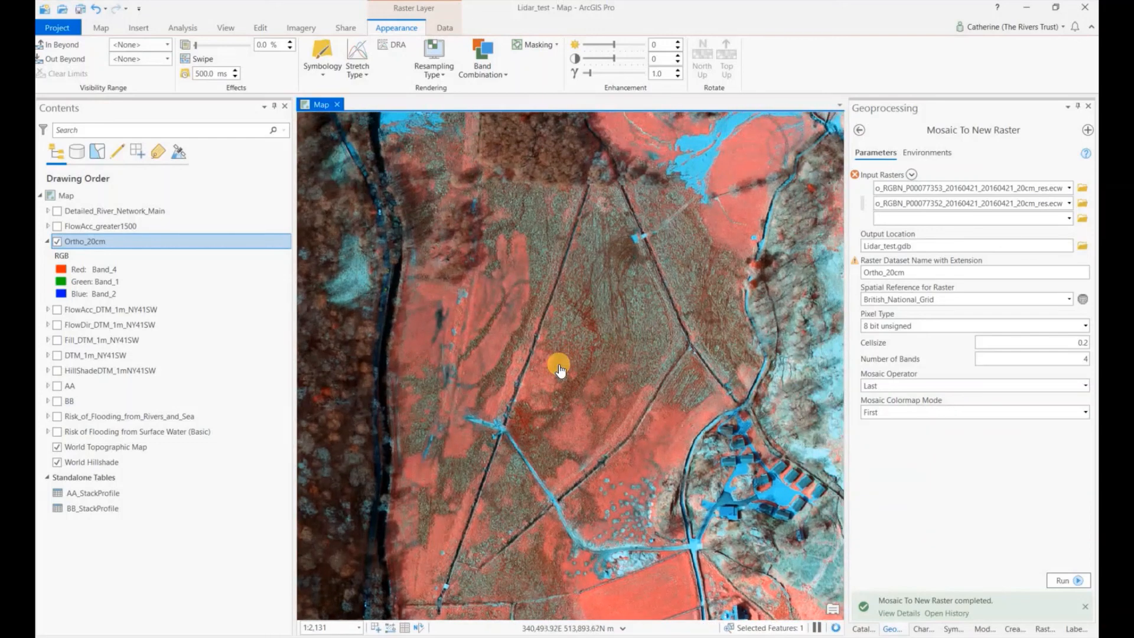
pyautogui.scroll(2, 560, 369)
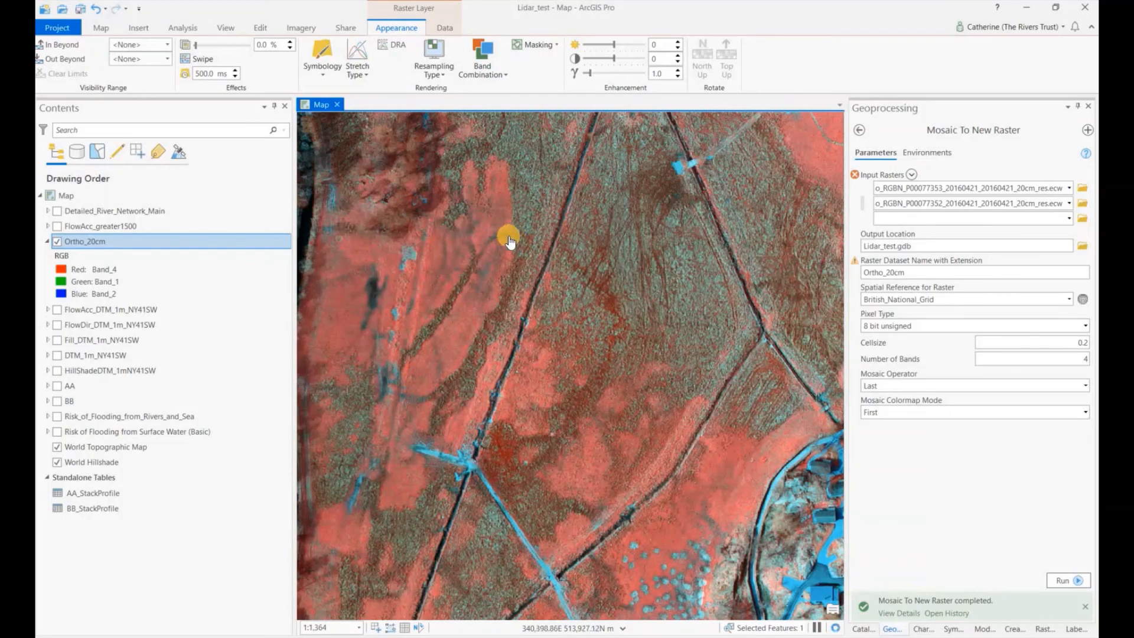